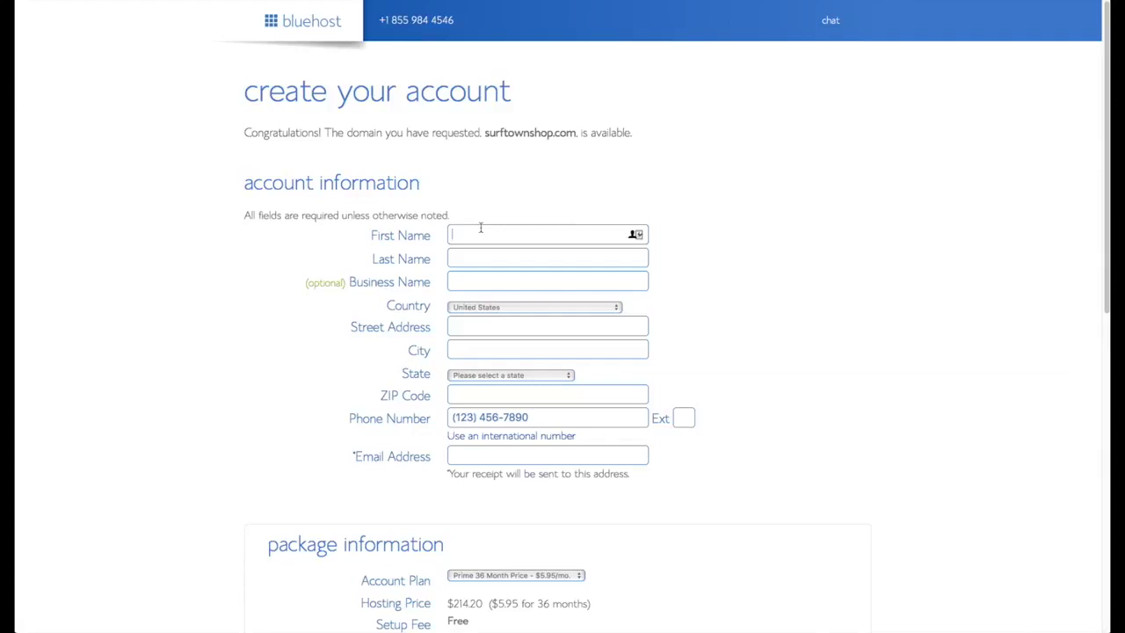
# - Enter the account holder's first and last name, contact details and e-mail address
pyautogui.press('Tab')
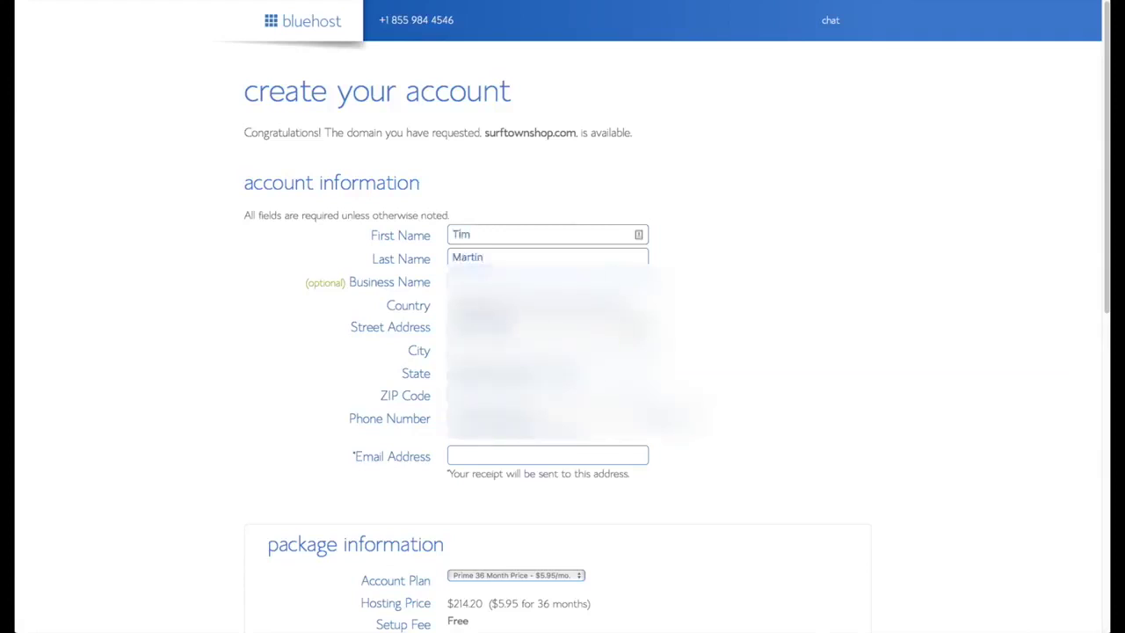
pyautogui.press('Tab')
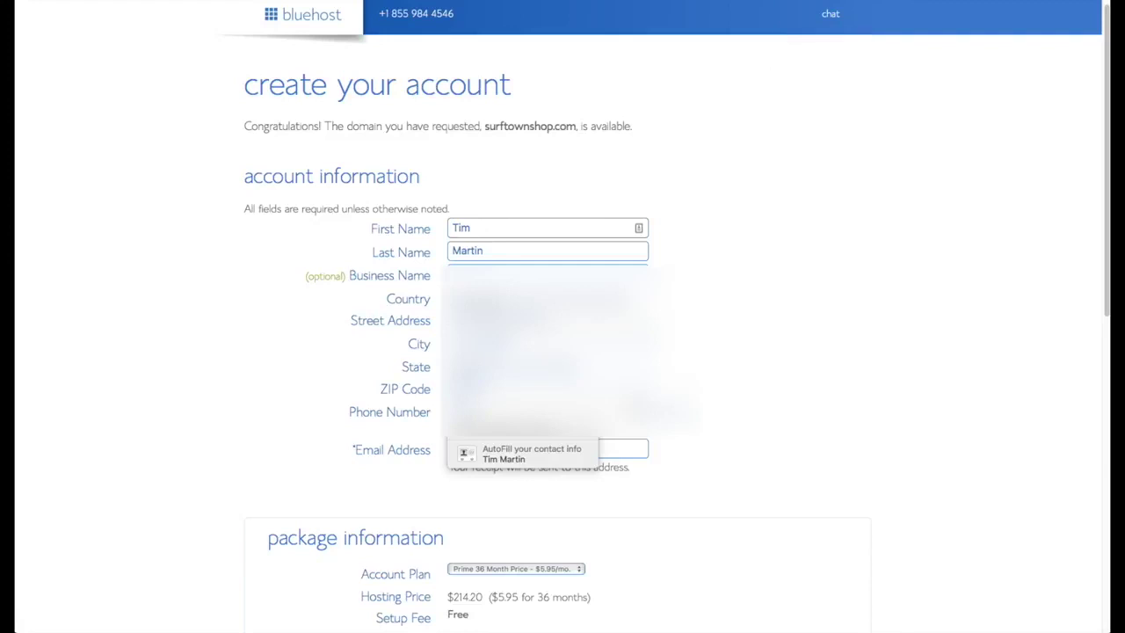
pyautogui.click(522, 455)
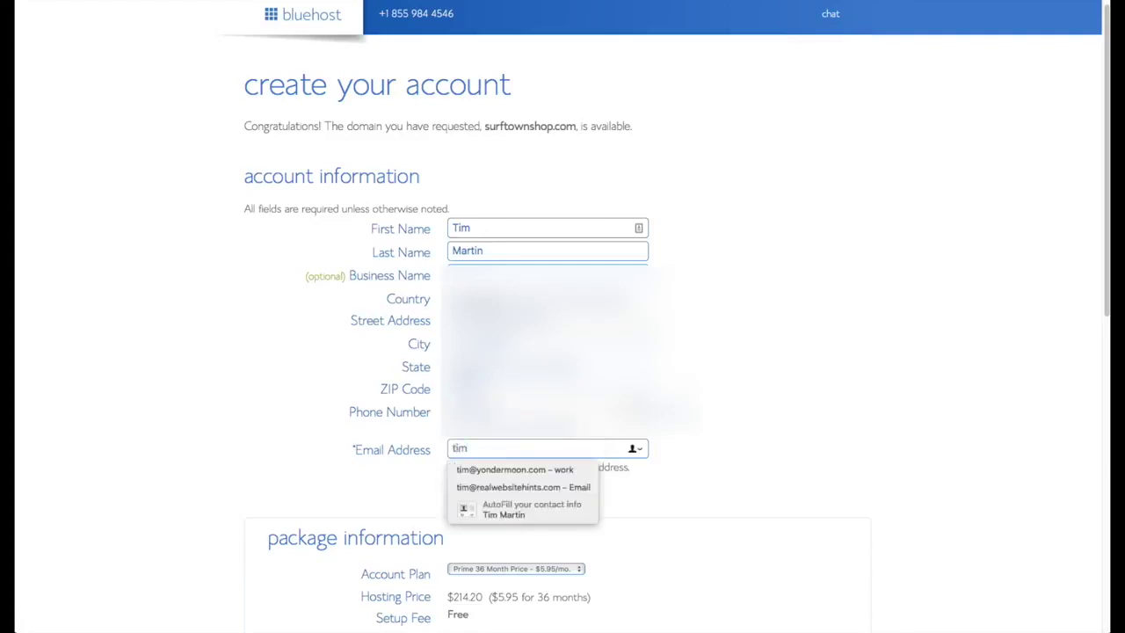
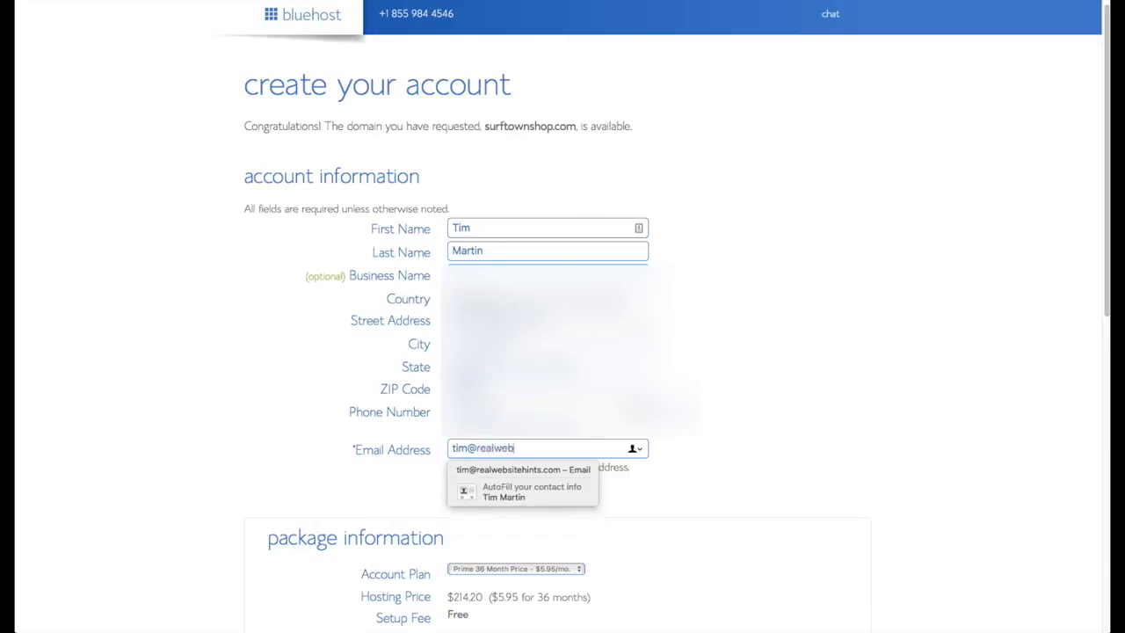
# - Choose the 'Prime 12 Month Price' account plan and begin entering the card number
pyautogui.scroll(-5, 763, 490)
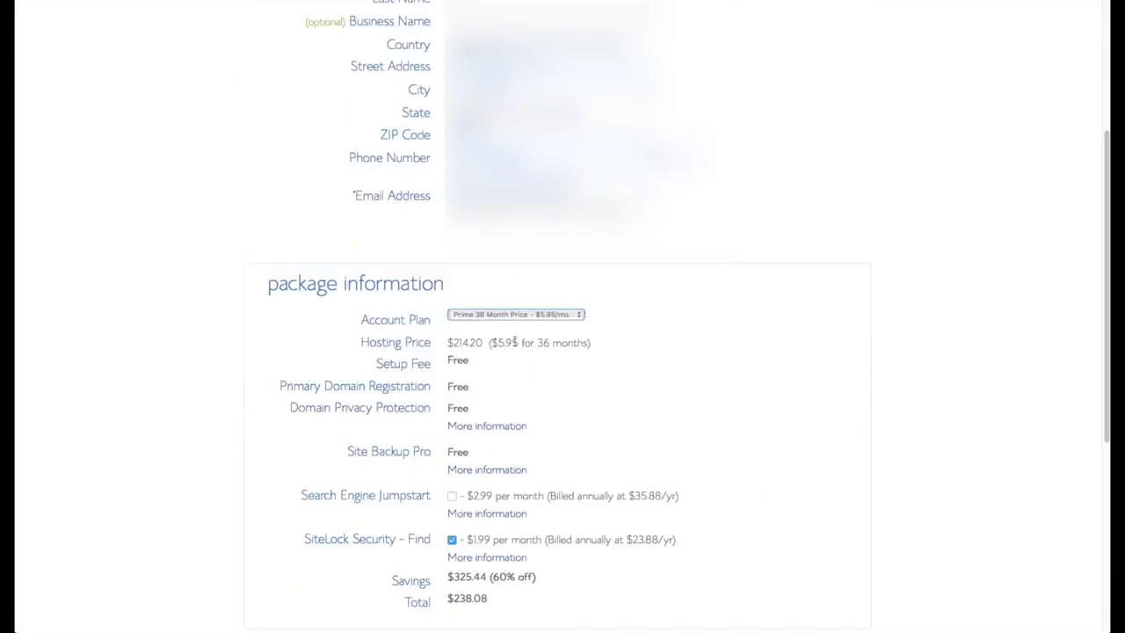
pyautogui.click(579, 317)
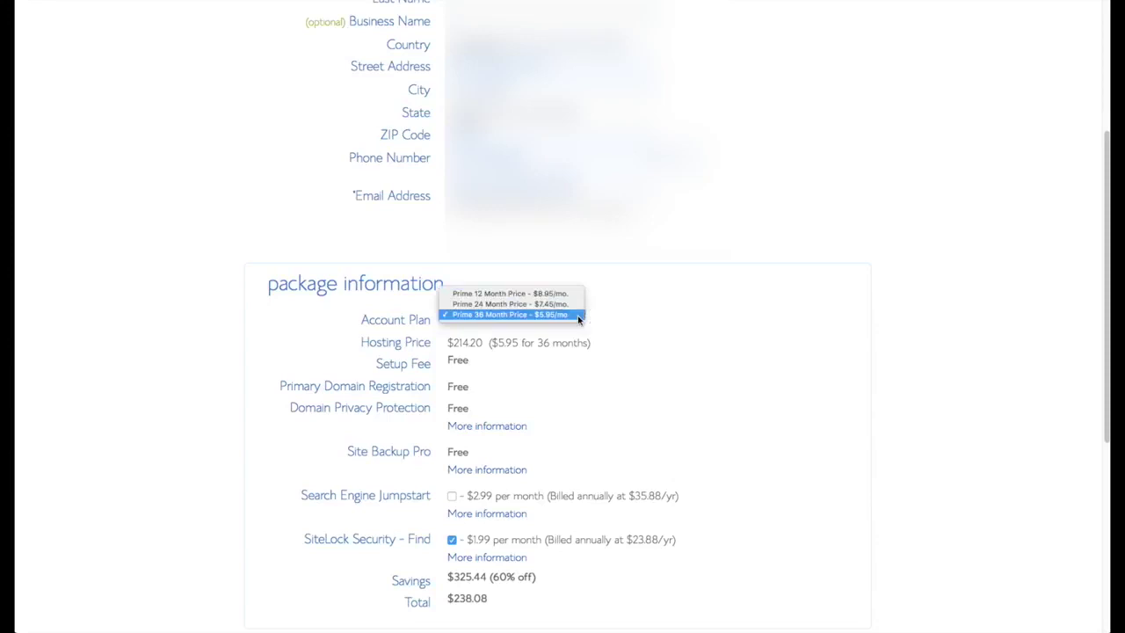
pyautogui.click(519, 293)
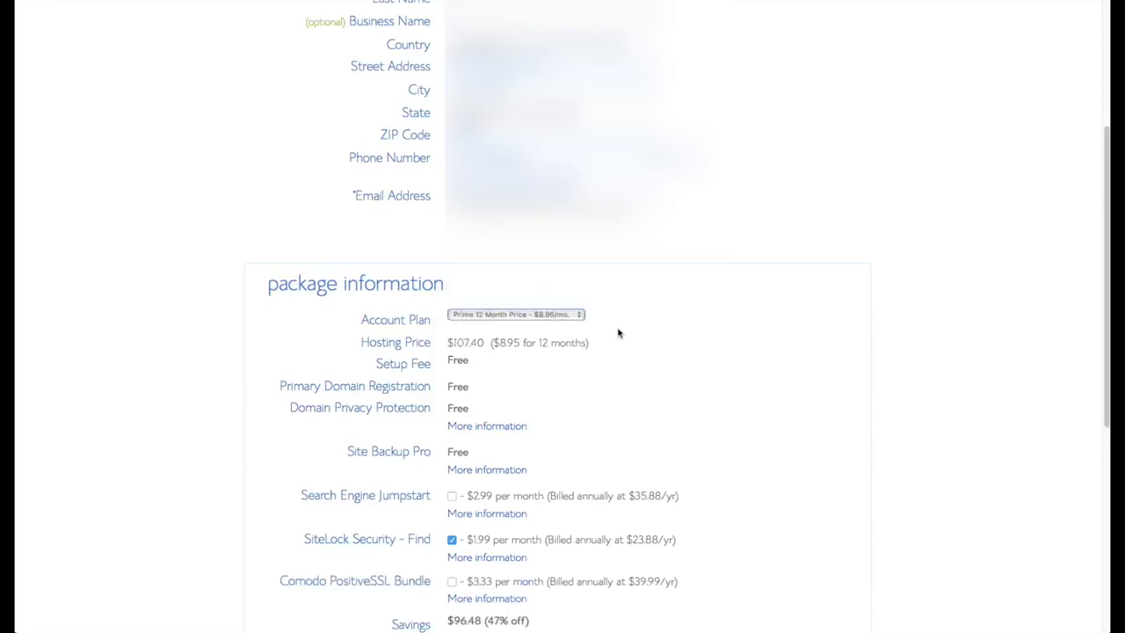
pyautogui.scroll(-2, 694, 374)
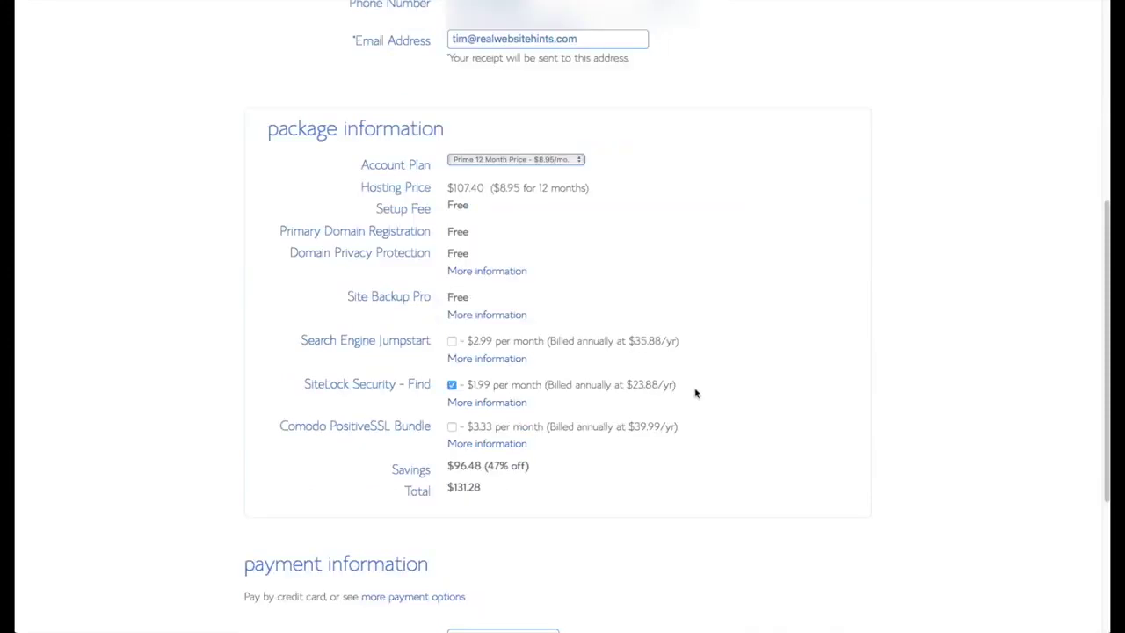
pyautogui.scroll(-3, 696, 390)
pyautogui.click(514, 426)
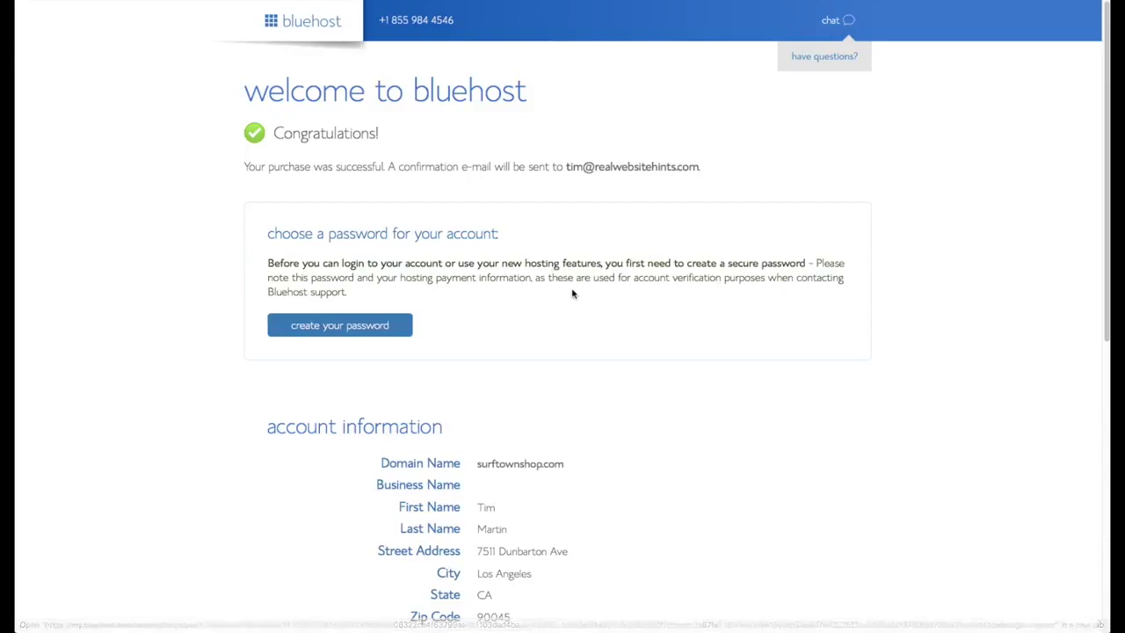
# - Generate a secure account password with LastPass for the new Bluehost account
pyautogui.scroll(-2, 572, 293)
pyautogui.click(367, 284)
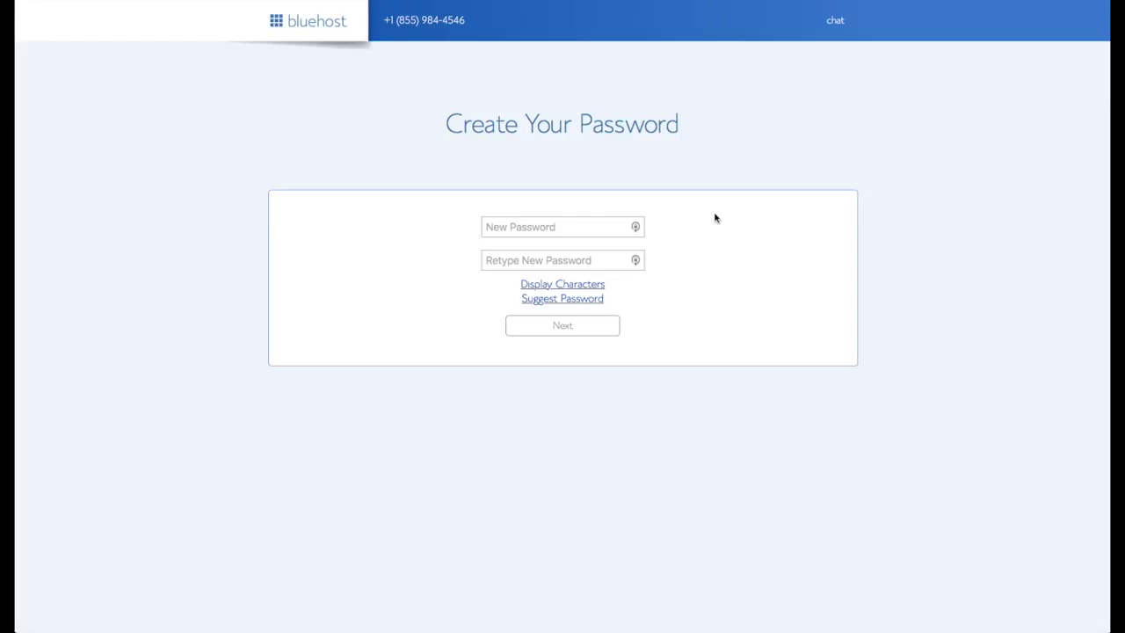
pyautogui.click(637, 228)
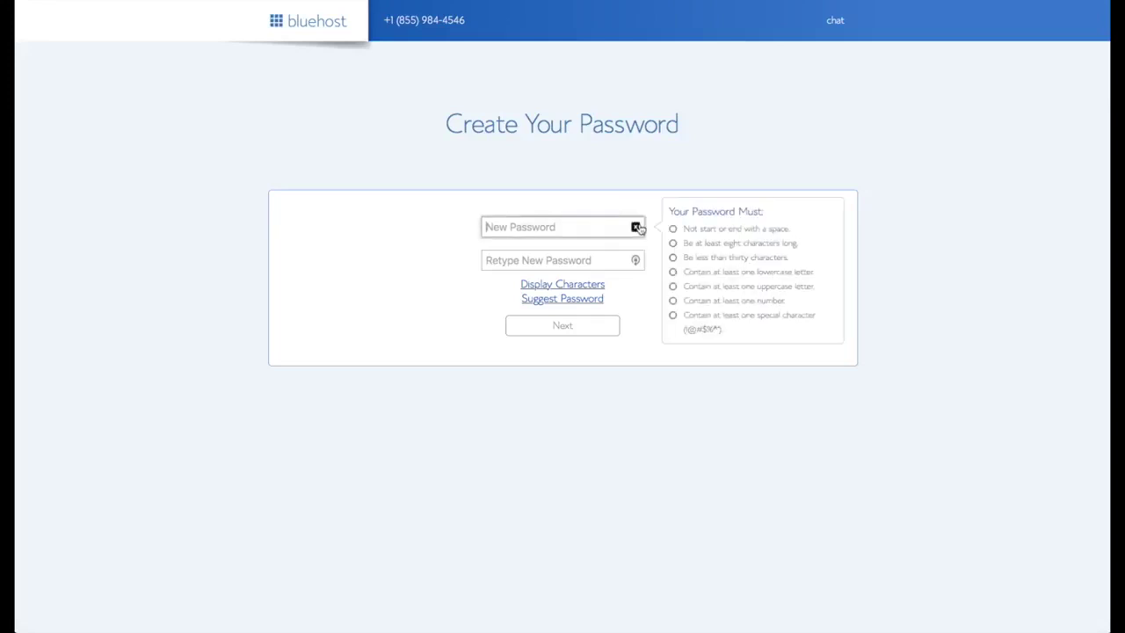
pyautogui.click(636, 227)
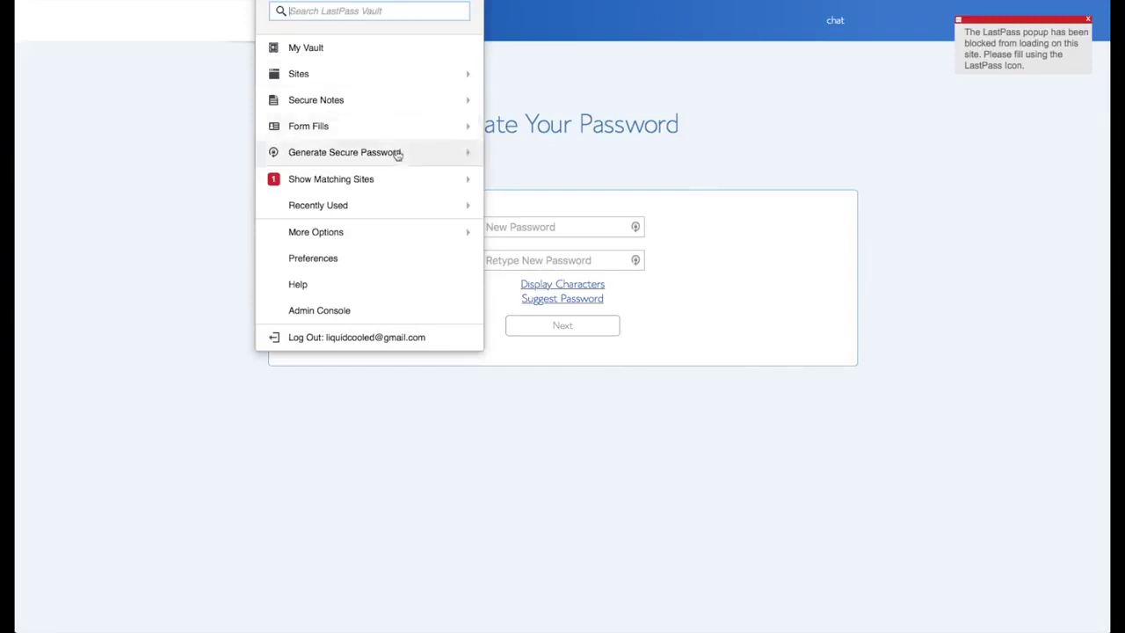
pyautogui.click(386, 150)
# - Paste the password into Retype, accept the privacy policy and terms, and submit
pyautogui.click(534, 257)
pyautogui.hotkey('ctrl', 'v')
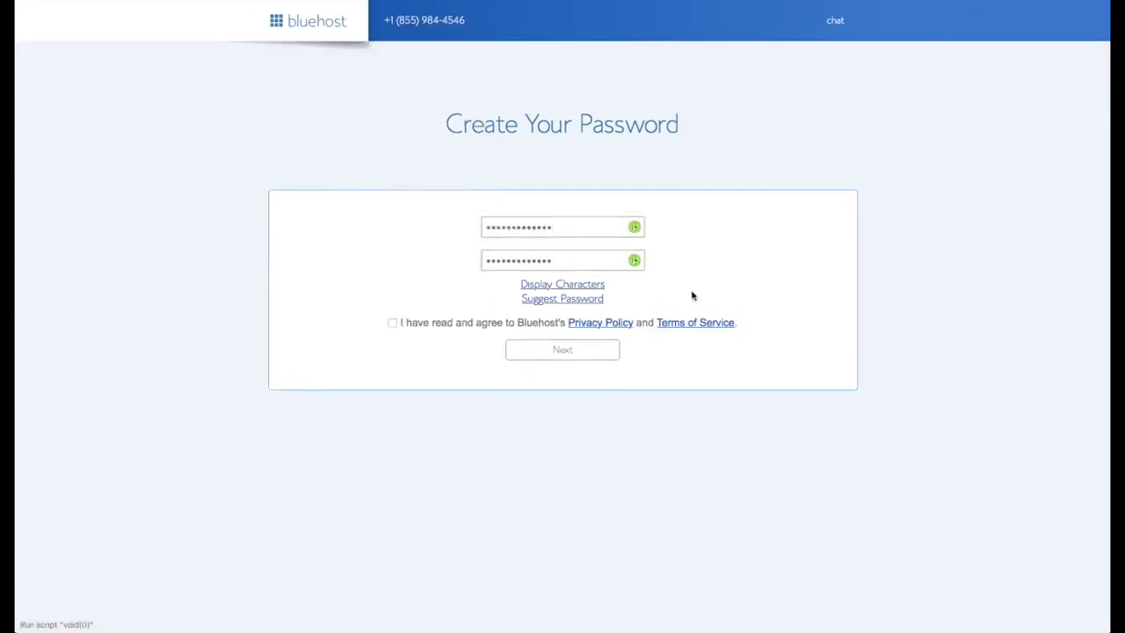
pyautogui.click(392, 322)
pyautogui.click(562, 356)
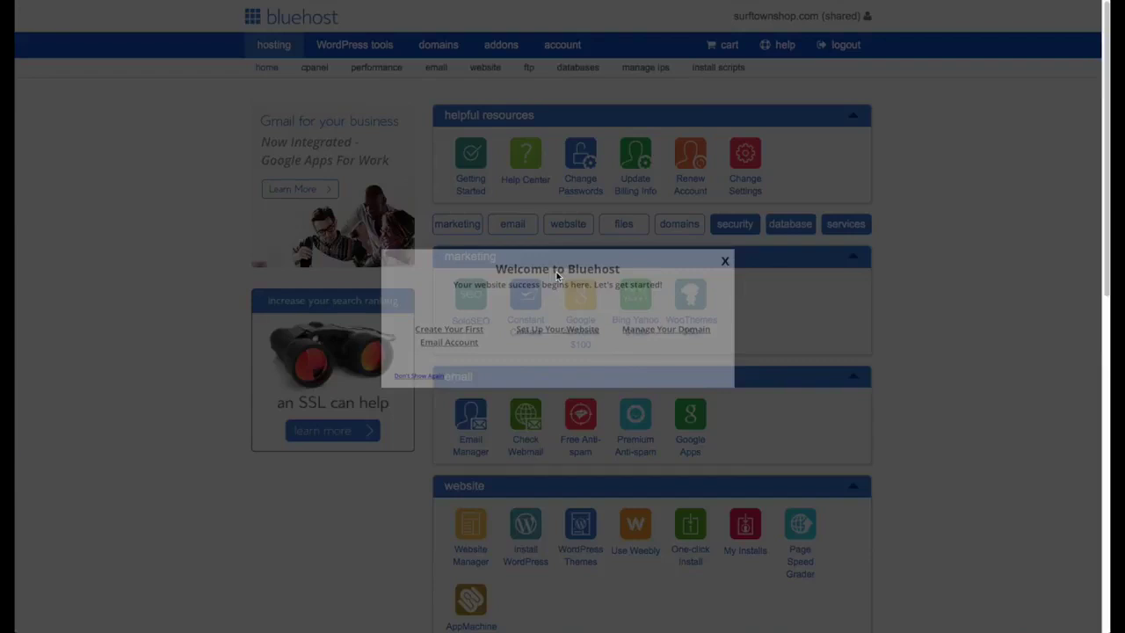
# - Close the Welcome to Bluehost modal and choose Install WordPress for surftownshop.com
pyautogui.click(723, 262)
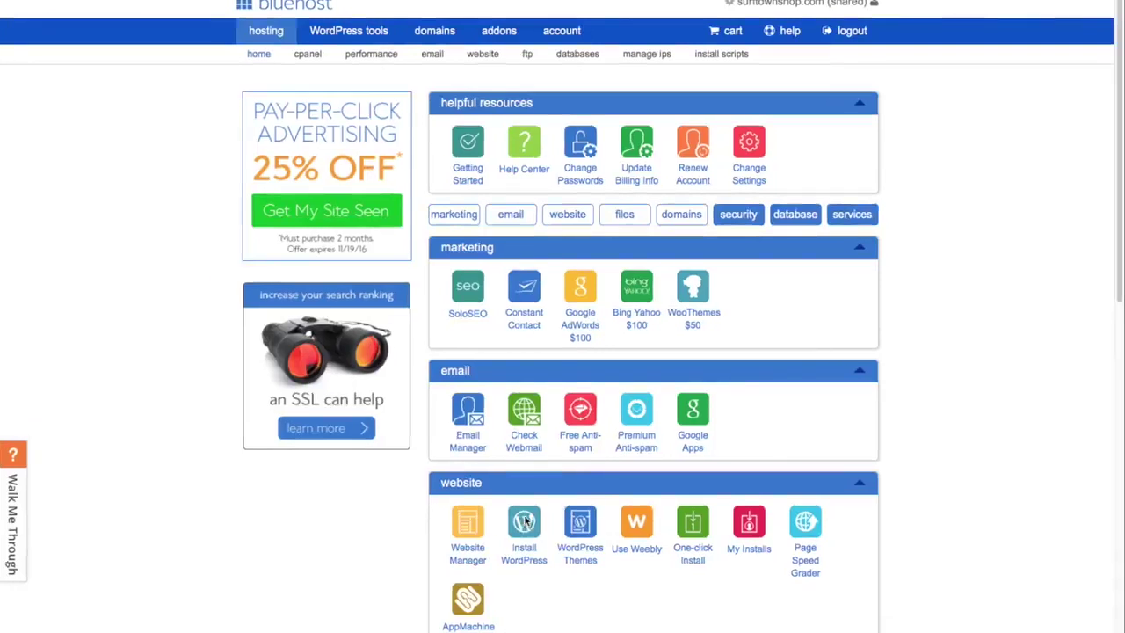
pyautogui.click(525, 521)
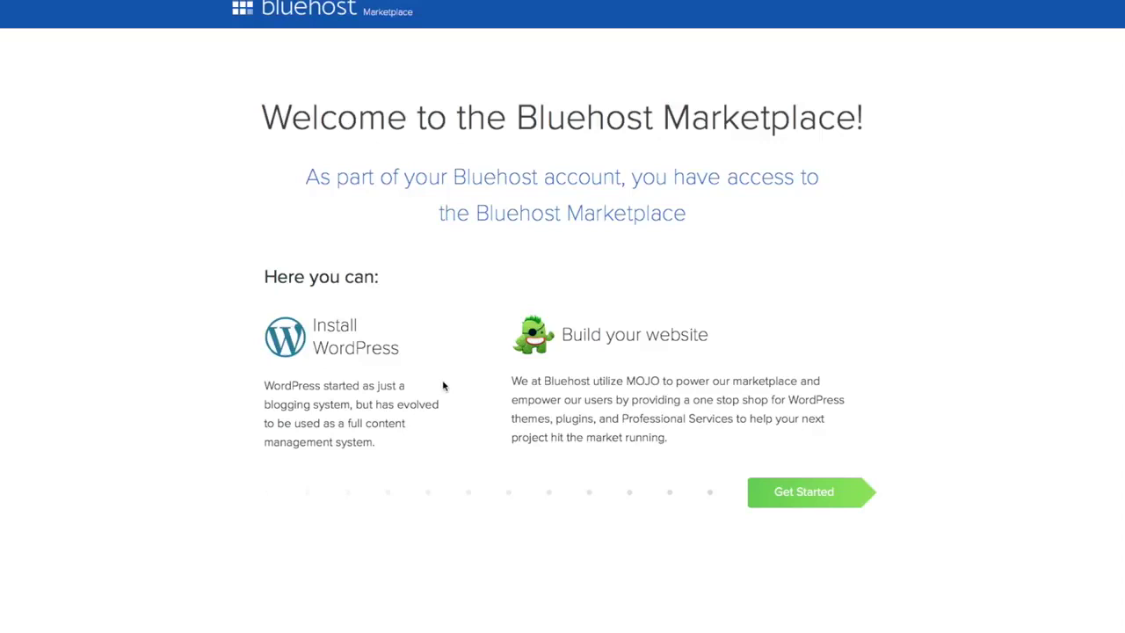
pyautogui.click(806, 492)
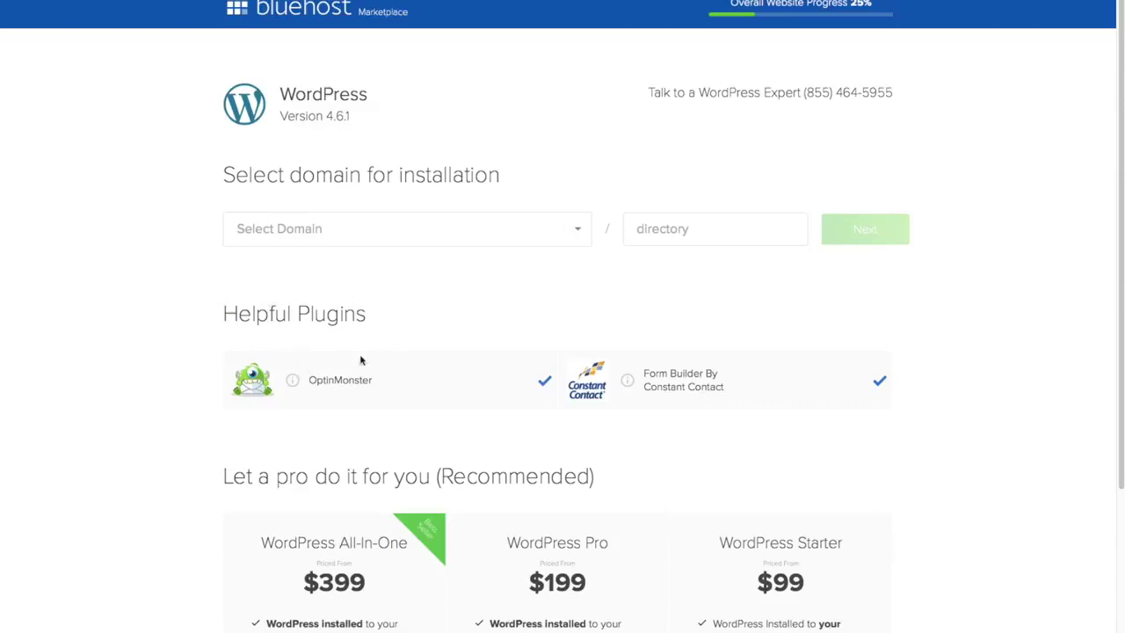
pyautogui.click(545, 379)
pyautogui.click(879, 381)
pyautogui.click(580, 232)
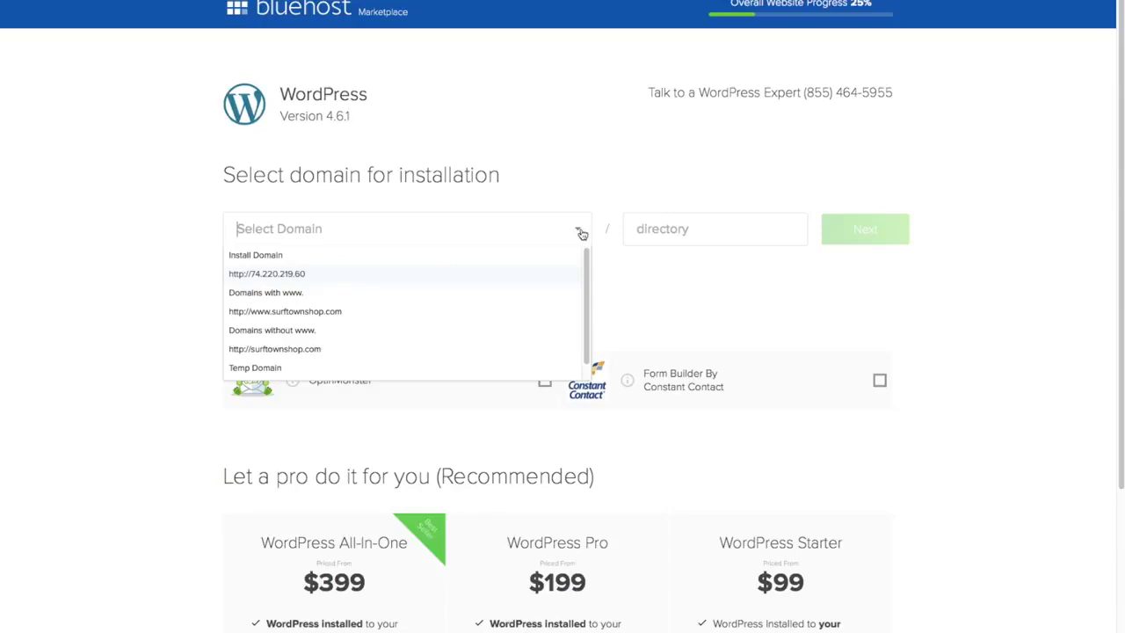
pyautogui.click(357, 328)
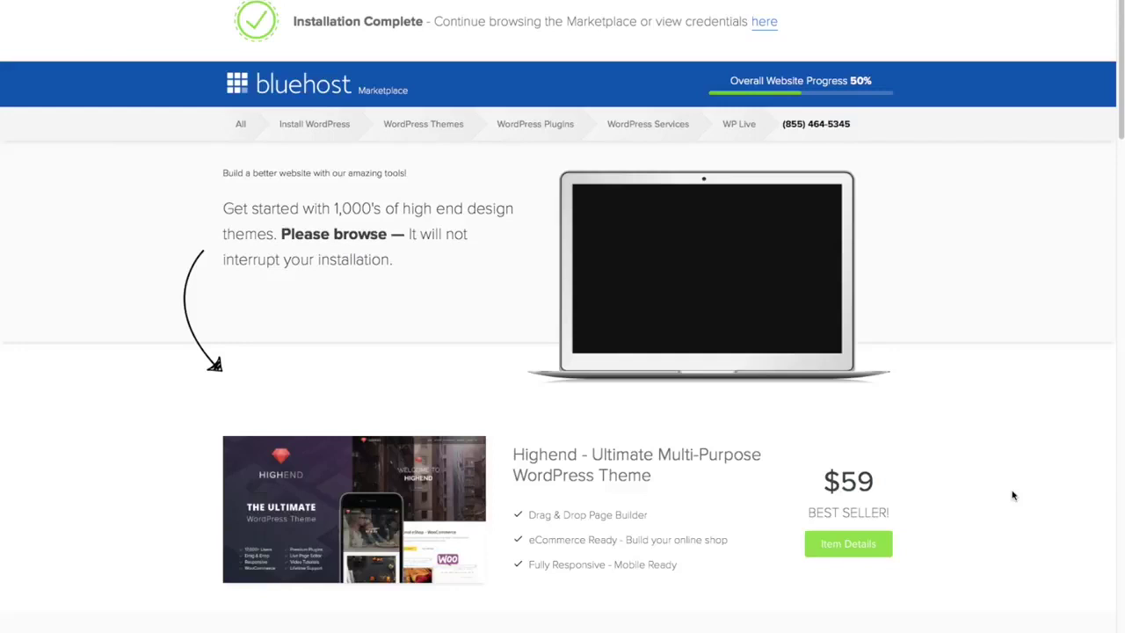
# - Browse the theme listings, then view the new installation's login credentials
pyautogui.scroll(-5, 1011, 491)
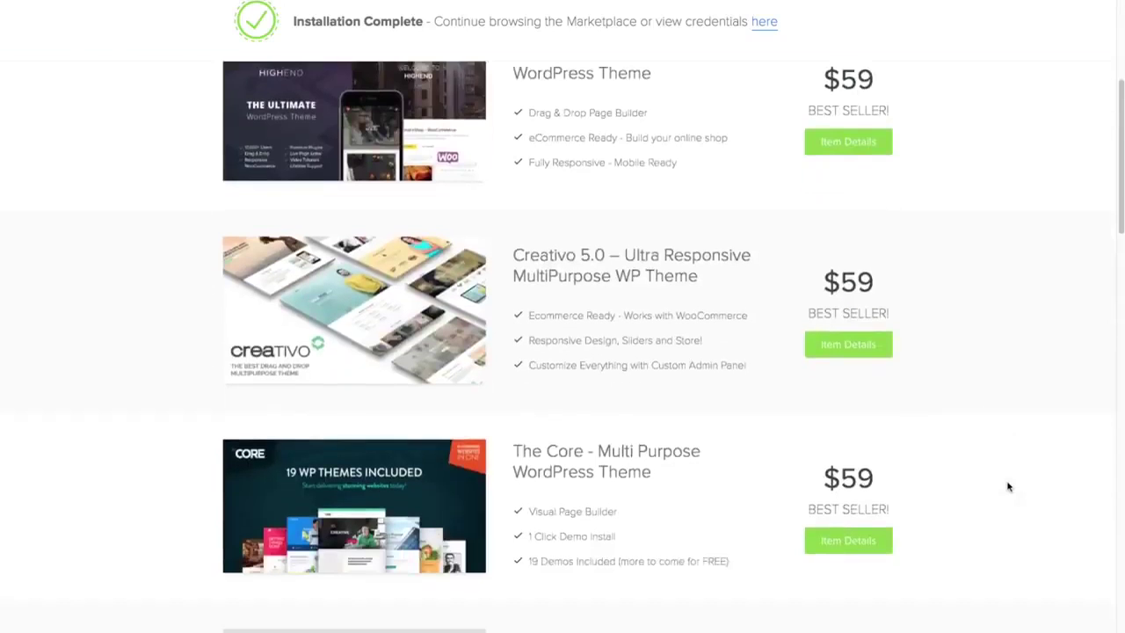
pyautogui.scroll(-2, 1009, 486)
pyautogui.scroll(6, 1009, 486)
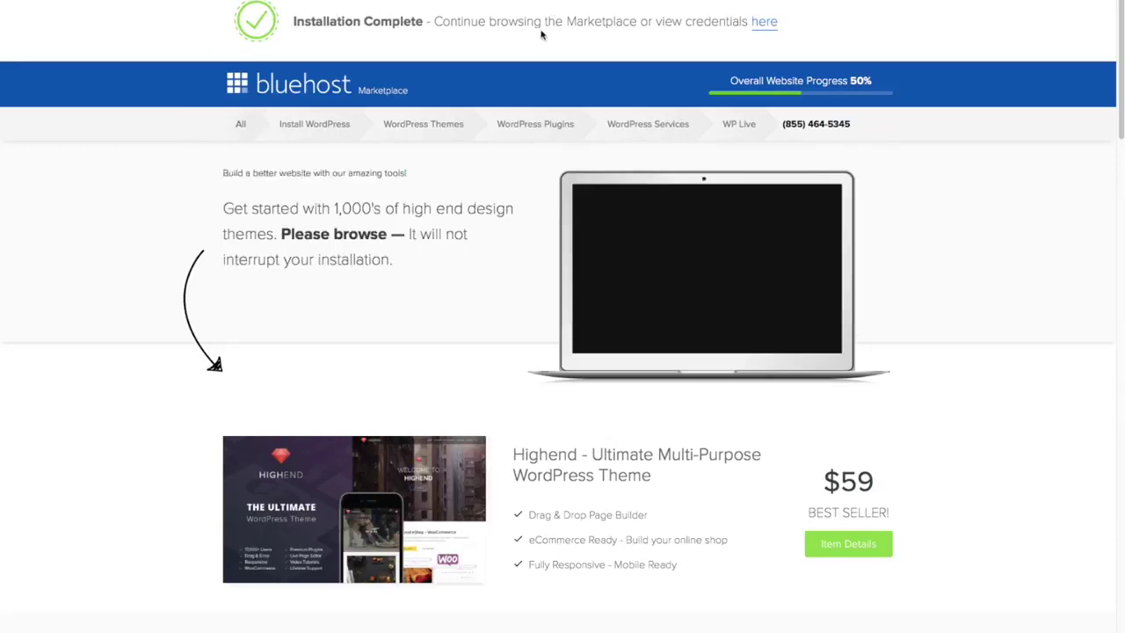
pyautogui.click(765, 24)
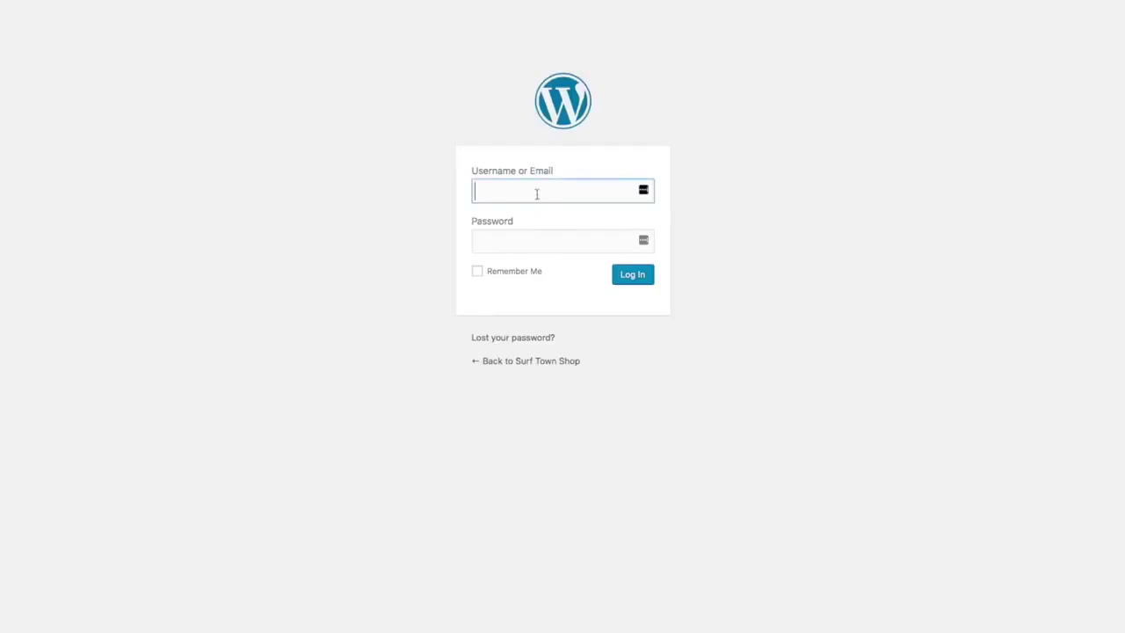
# - Log in to the Surf Town Shop WordPress admin with the admin username and password
pyautogui.write('timsurftown')
pyautogui.press('Tab')
pyautogui.write('************')
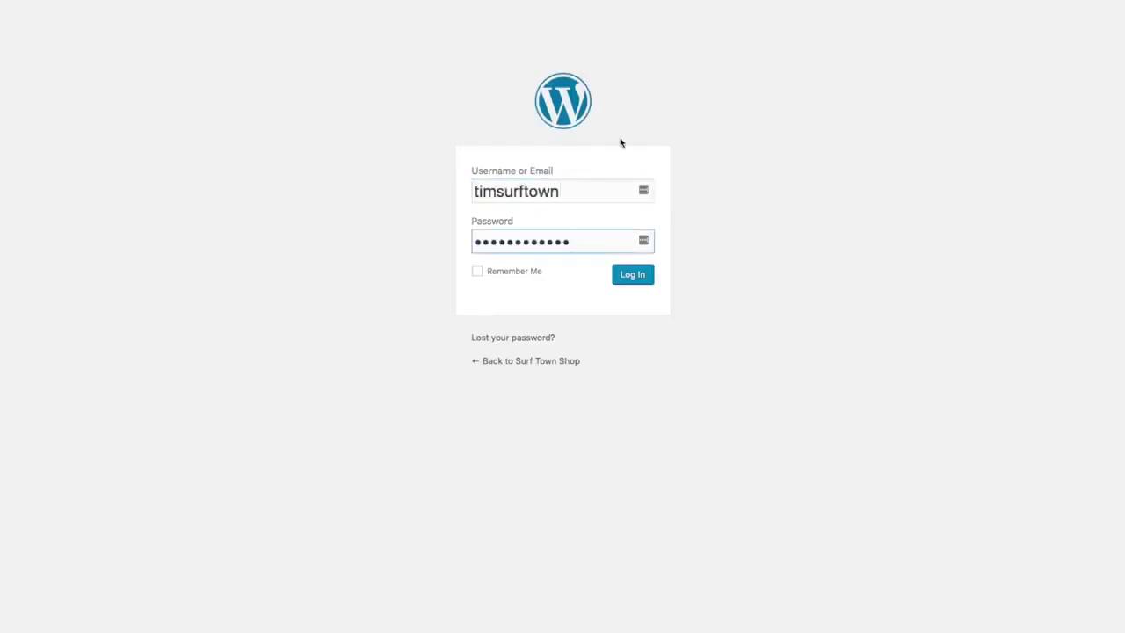
pyautogui.click(642, 281)
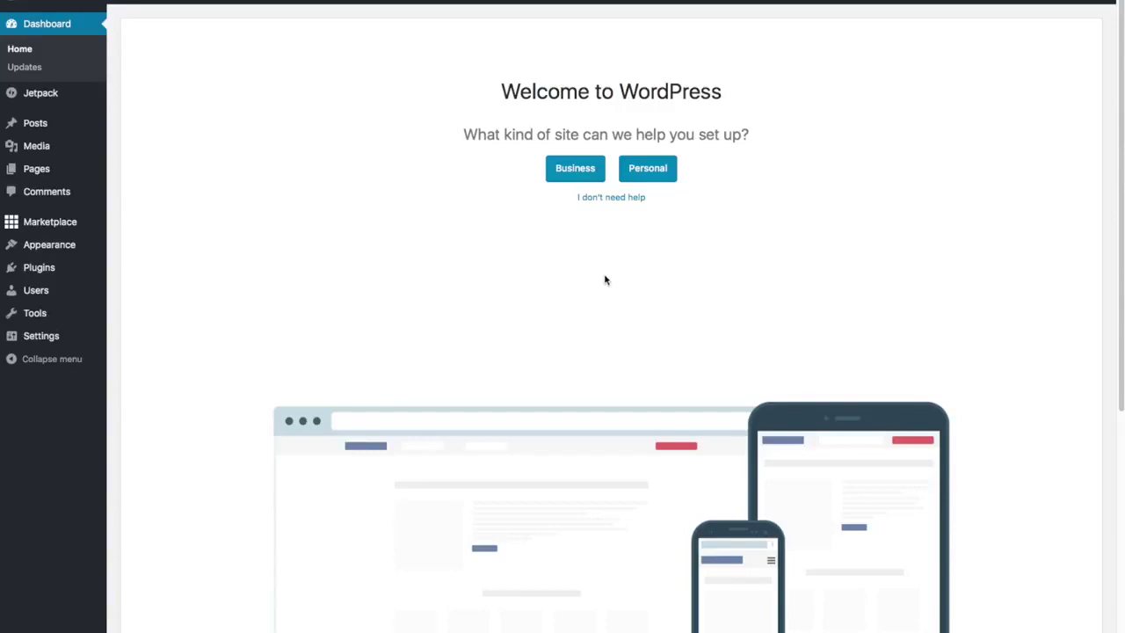
# - Choose 'I don't need help' to skip the site-type setup wizard
pyautogui.click(615, 201)
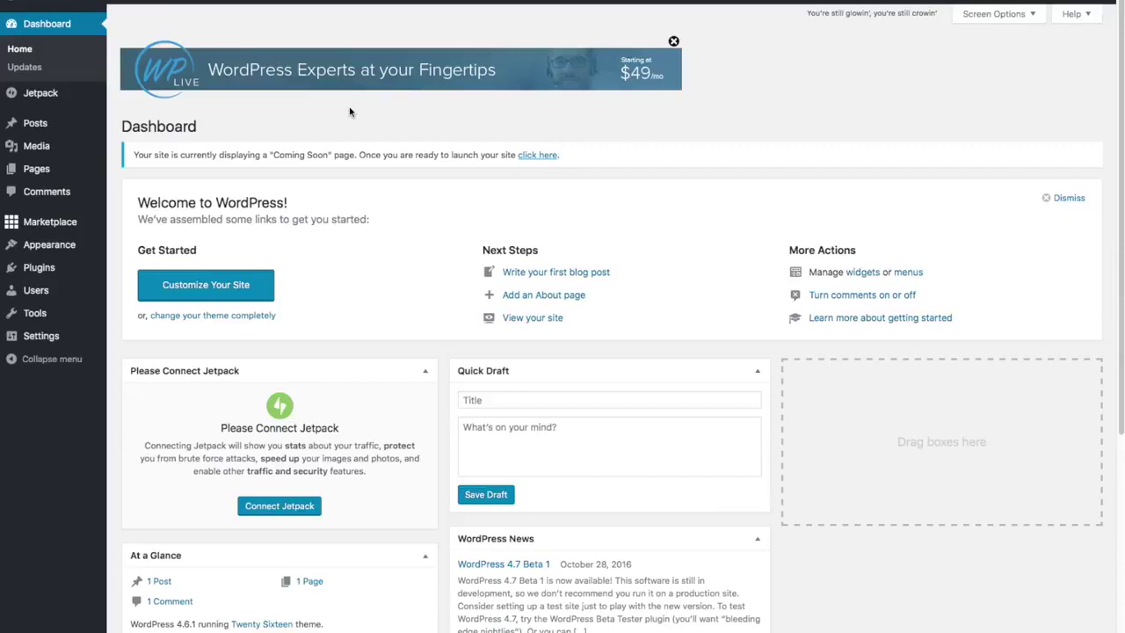
# - Close the WP Live 'WordPress Experts' advertising banner on the Dashboard
pyautogui.click(674, 41)
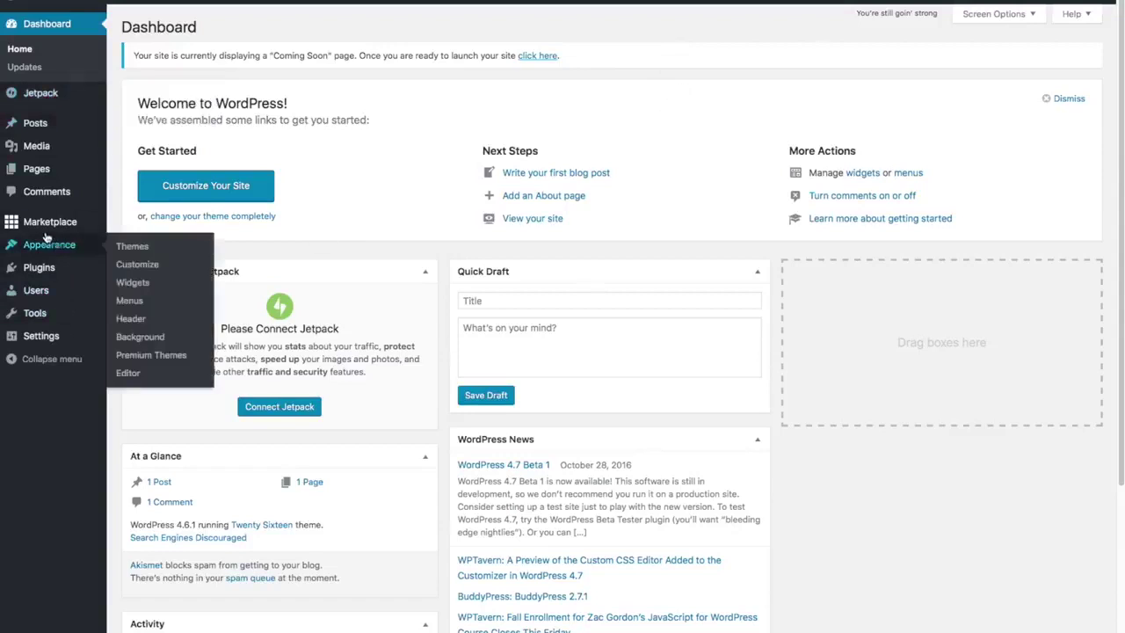
pyautogui.moveTo(32, 228)
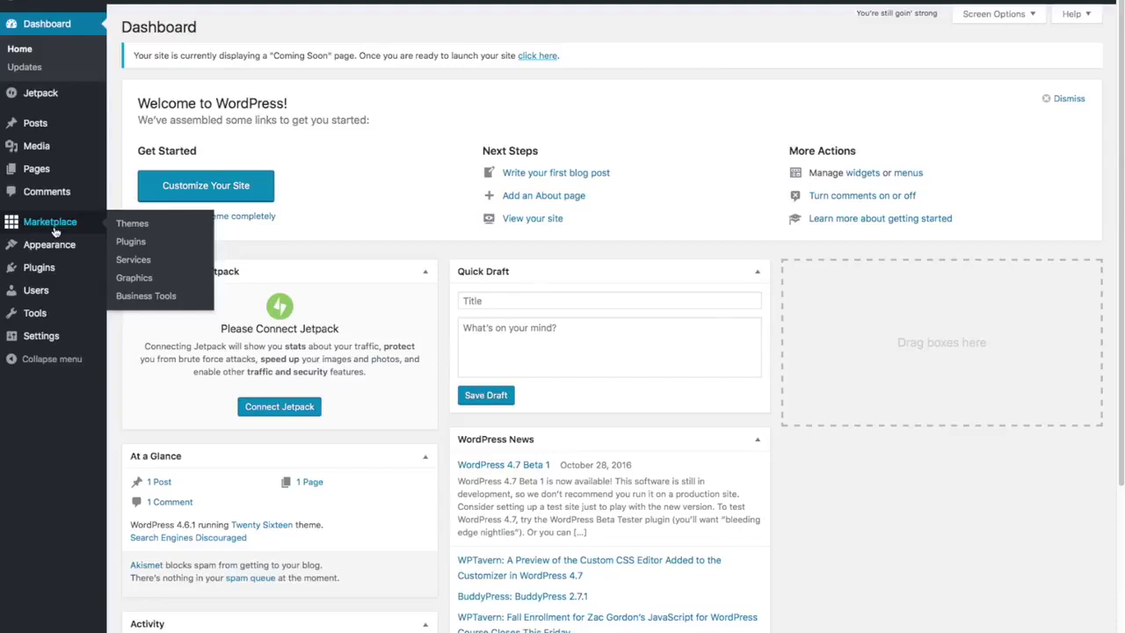
pyautogui.moveTo(60, 267)
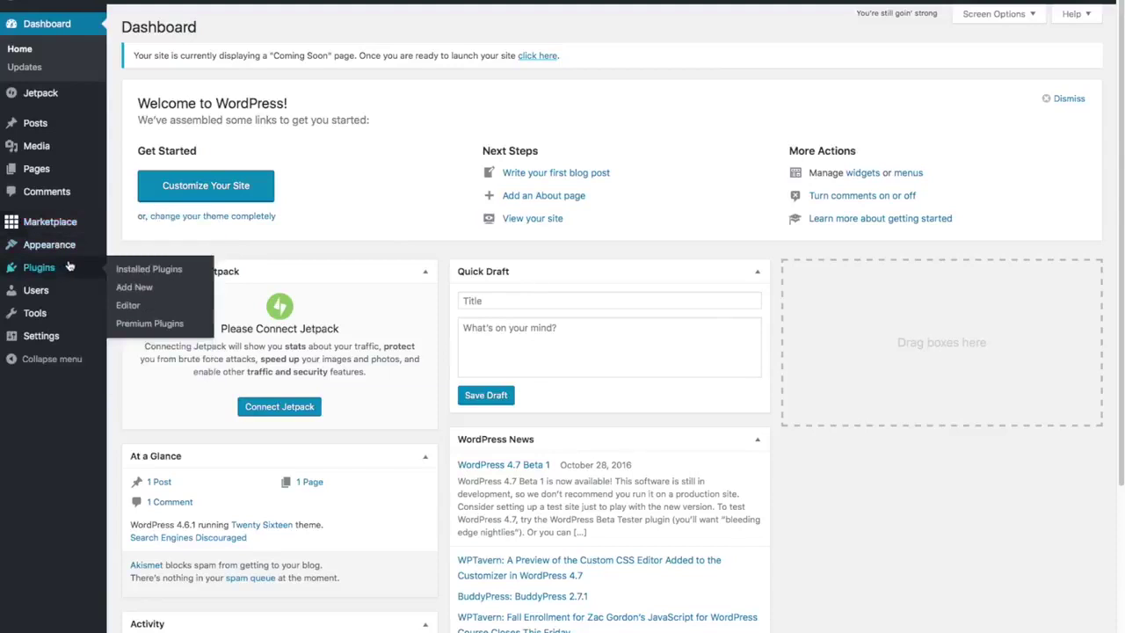
# - Open Installed Plugins and tick Hello Dolly and MOJO Marketplace
pyautogui.click(133, 269)
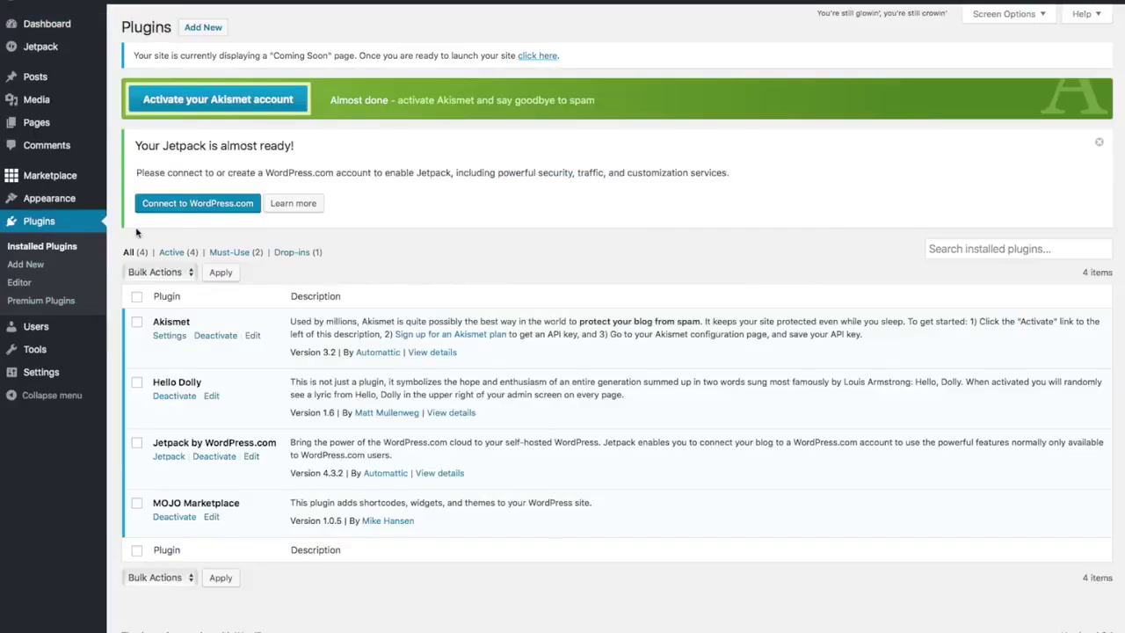
pyautogui.click(157, 378)
pyautogui.click(137, 506)
pyautogui.click(137, 505)
# - Deactivate Hello Dolly and MOJO Marketplace via the Deactivate bulk action
pyautogui.click(189, 274)
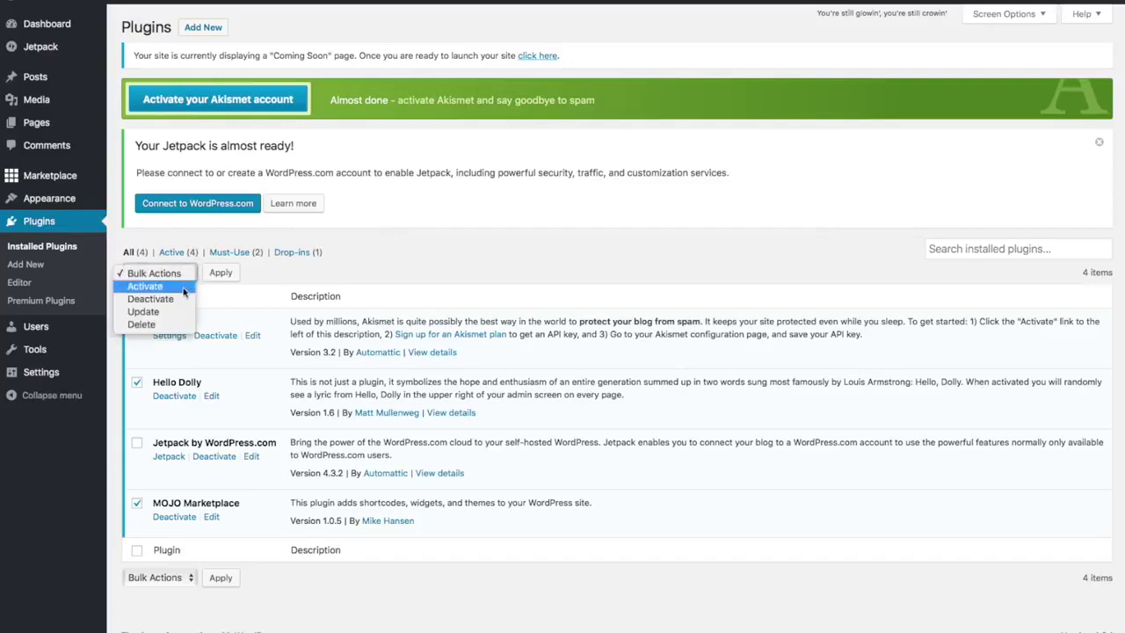
pyautogui.click(180, 299)
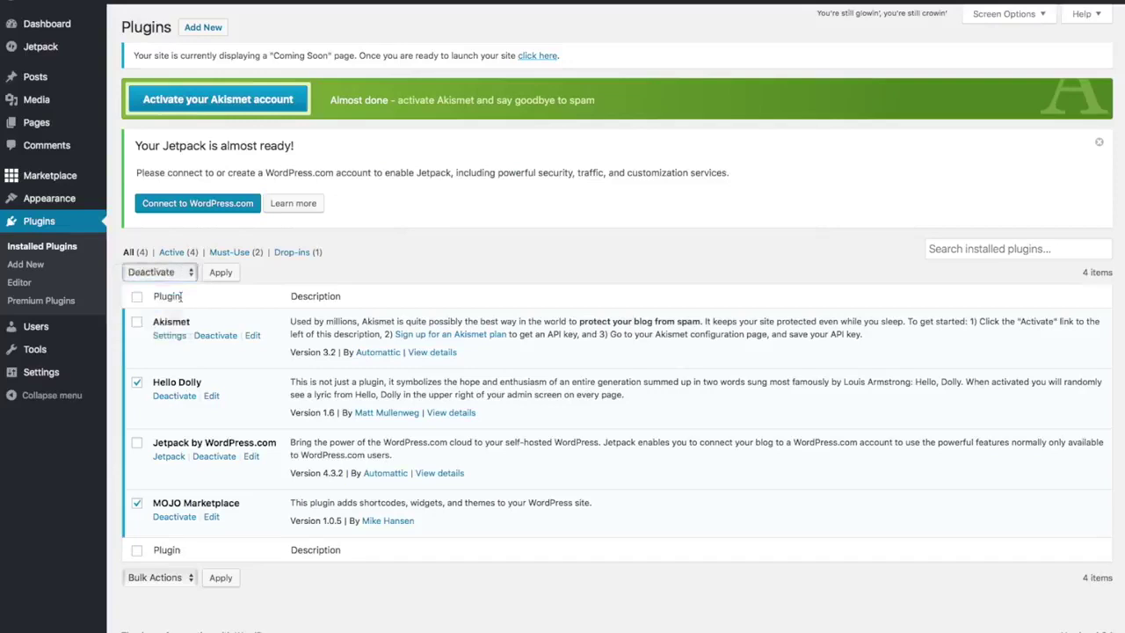
pyautogui.click(231, 272)
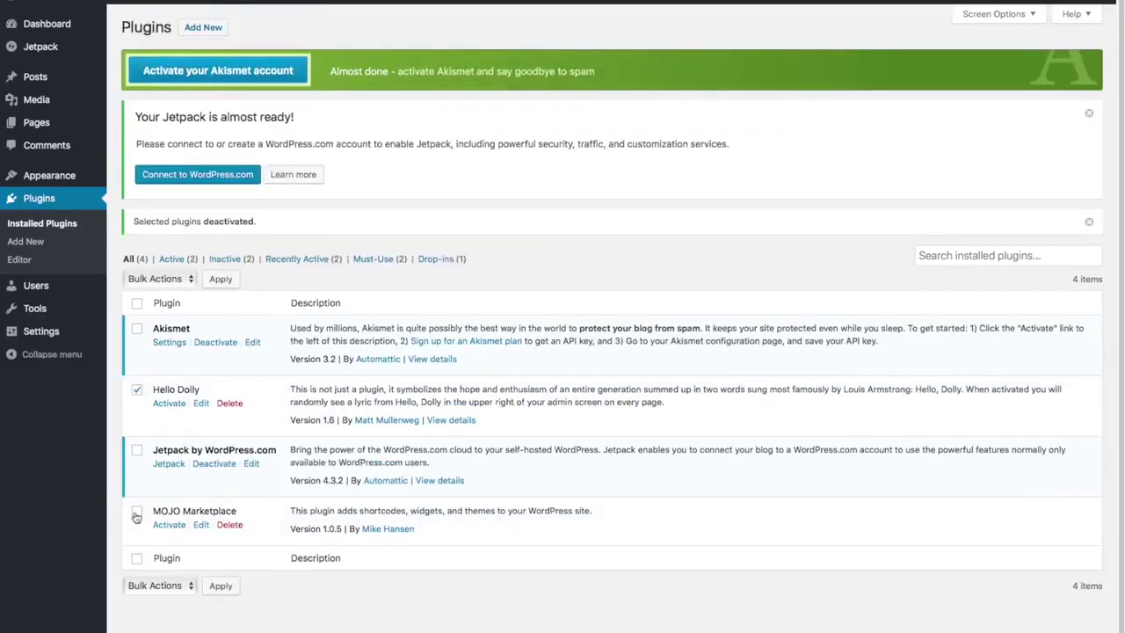
# - Delete both plugins with the Delete bulk action and confirm with OK
pyautogui.click(136, 517)
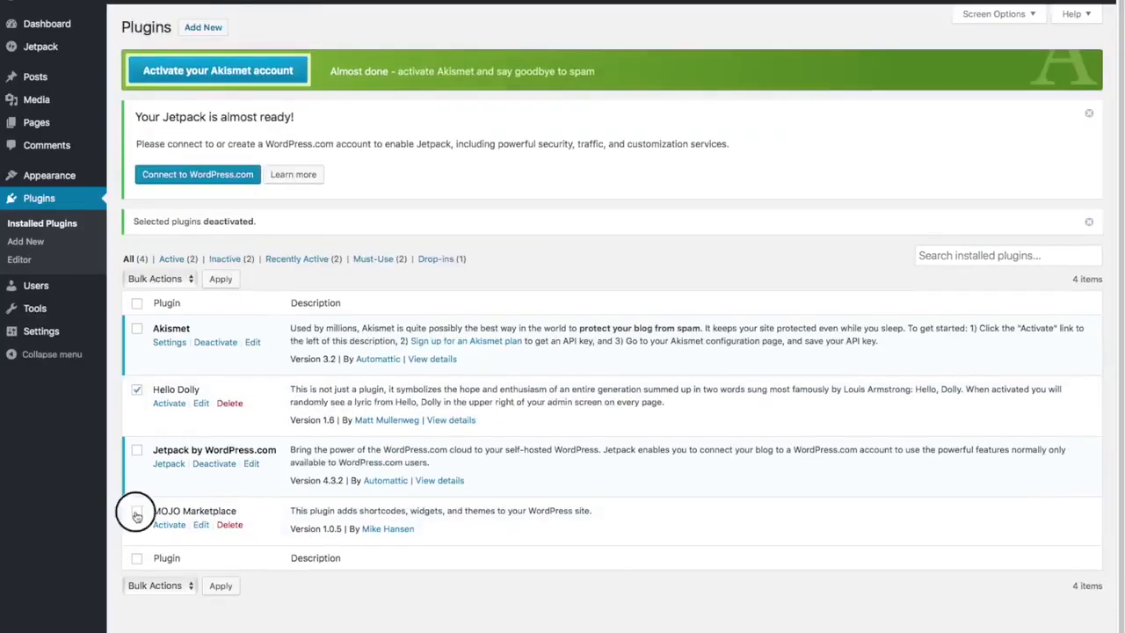
pyautogui.click(186, 280)
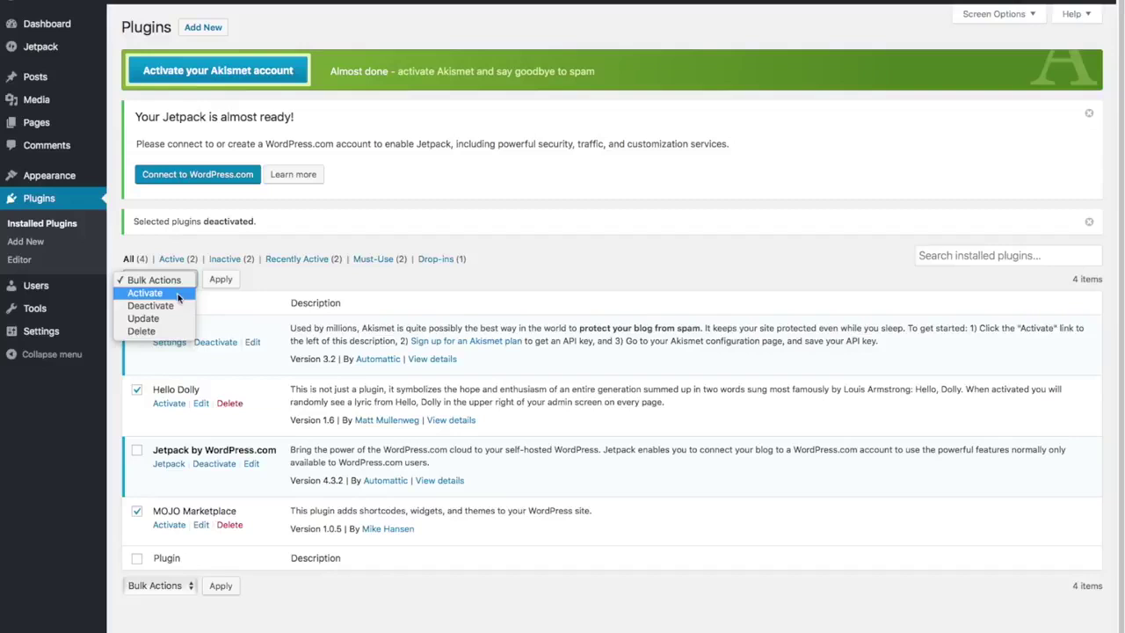
pyautogui.click(154, 330)
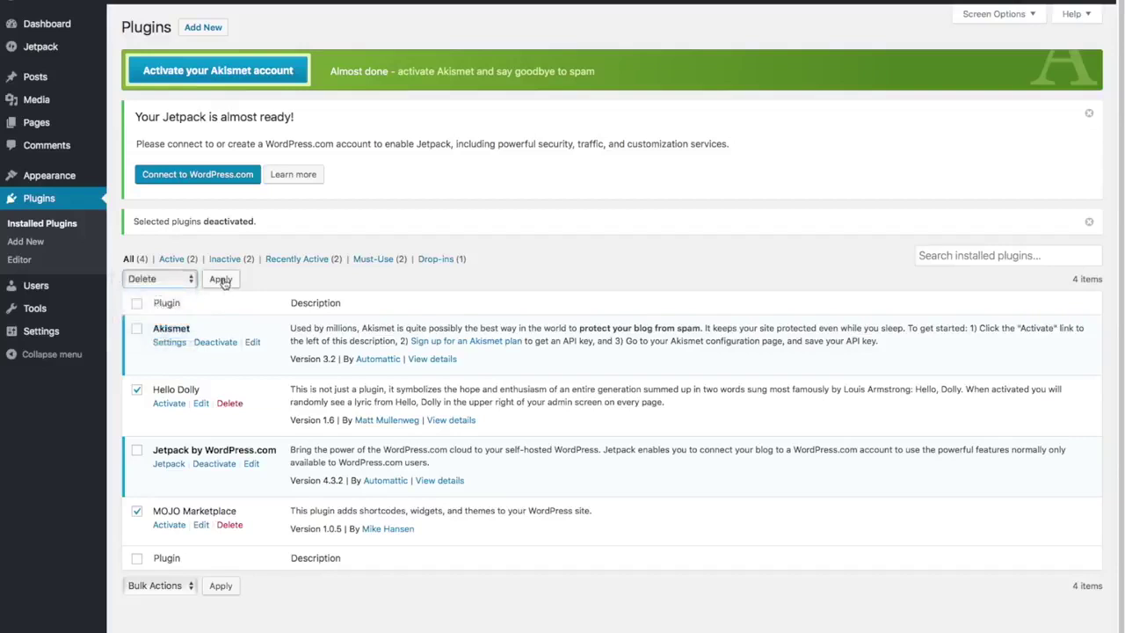
pyautogui.click(221, 279)
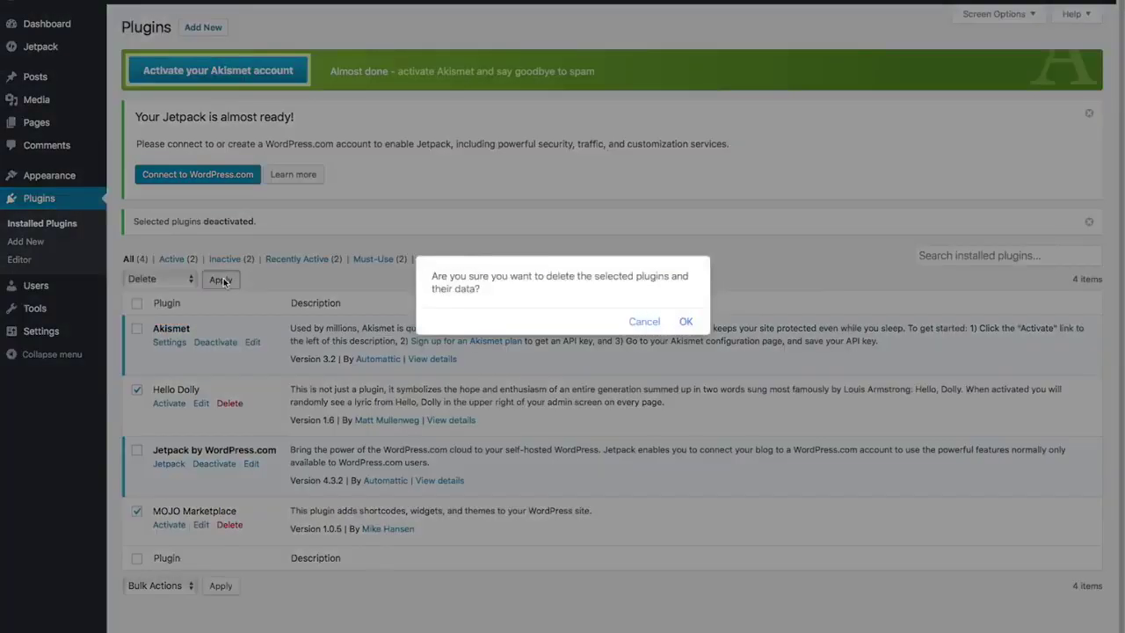
pyautogui.click(686, 320)
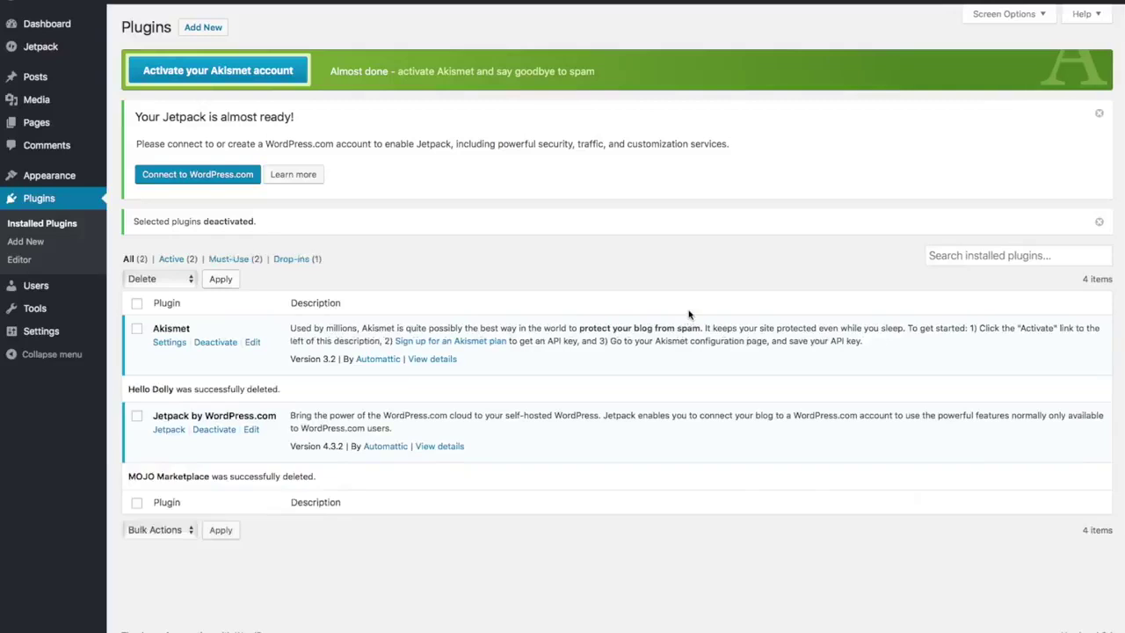
# - In General Settings, replace the old tagline with 'Best Surfboard Shop in Surf Town' and save
pyautogui.click(44, 332)
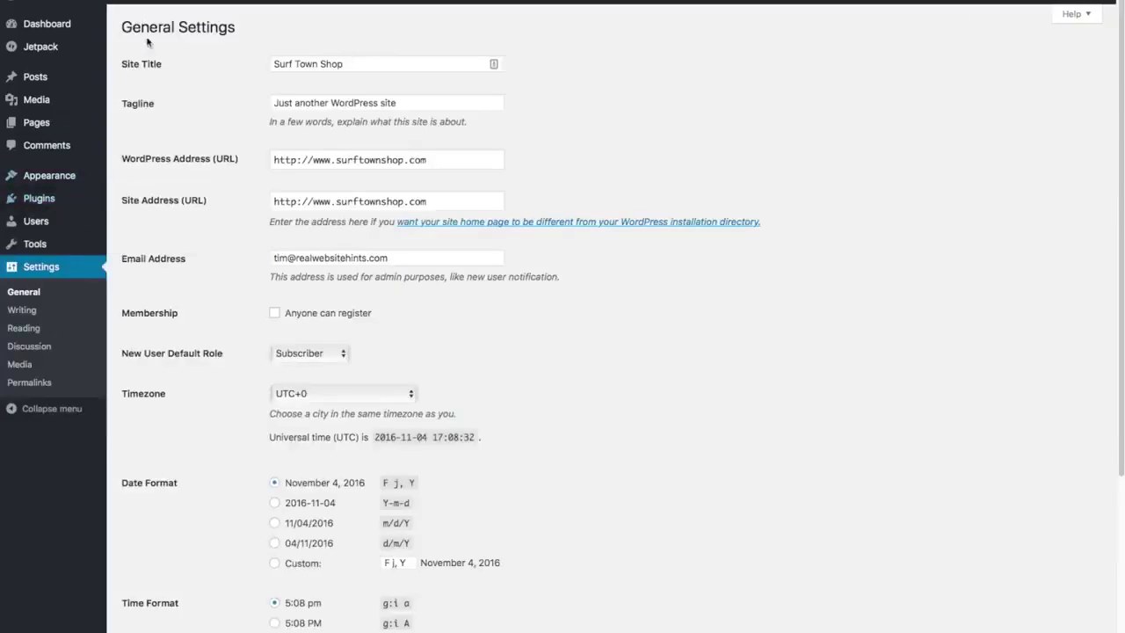
pyautogui.tripleClick(416, 102)
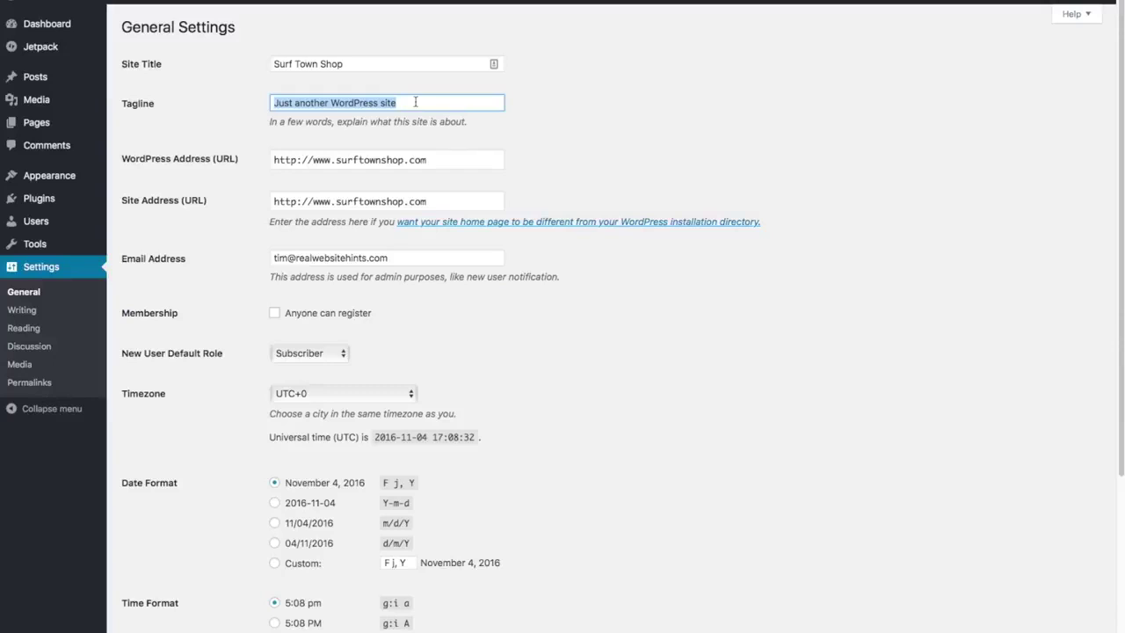
pyautogui.press('BackSpace')
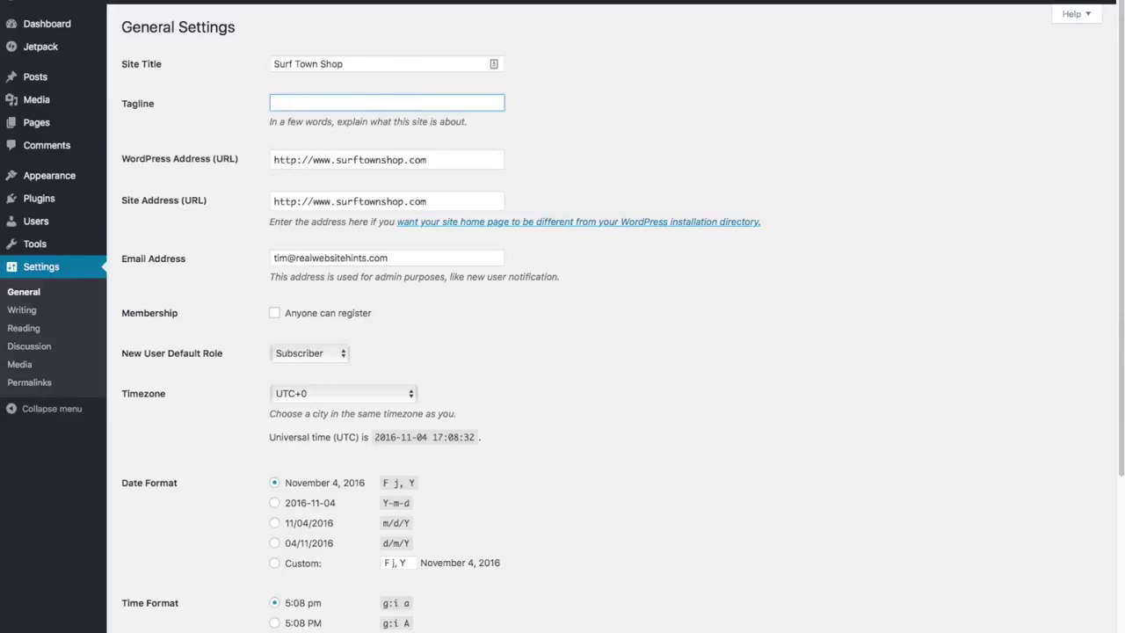
pyautogui.write('Best Surfboard Shop in Surf Town')
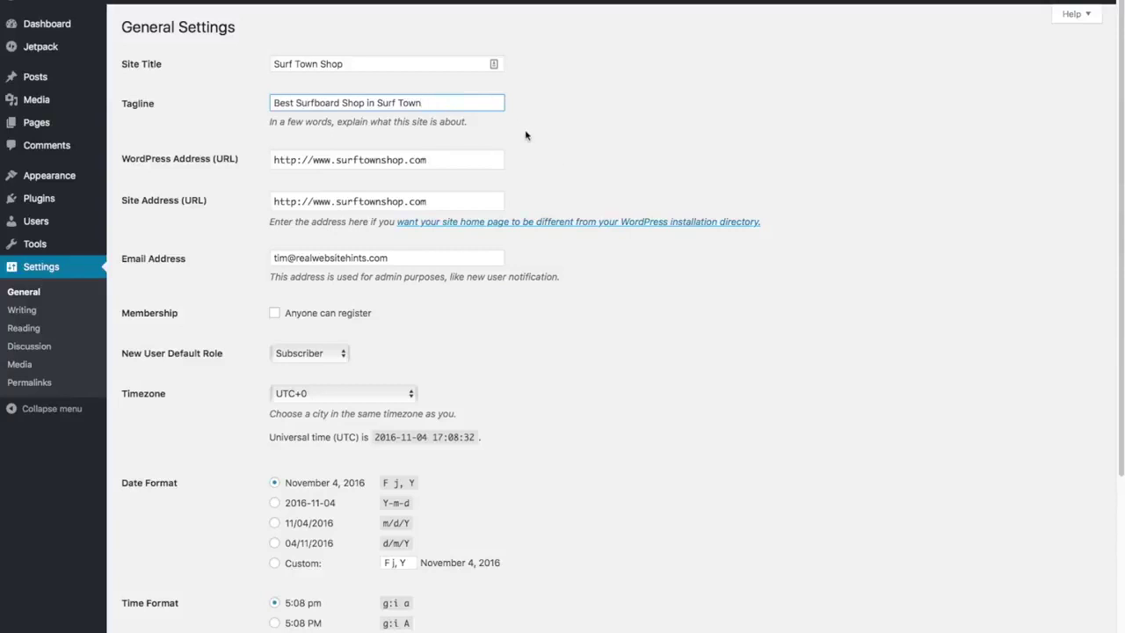
pyautogui.scroll(-5, 571, 185)
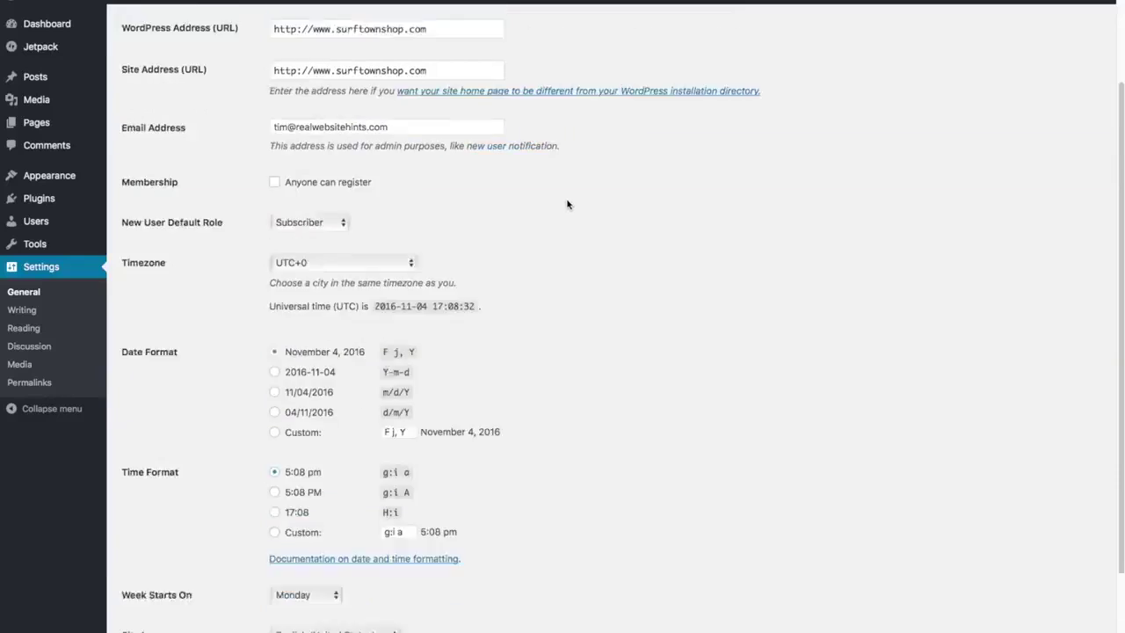
pyautogui.click(158, 583)
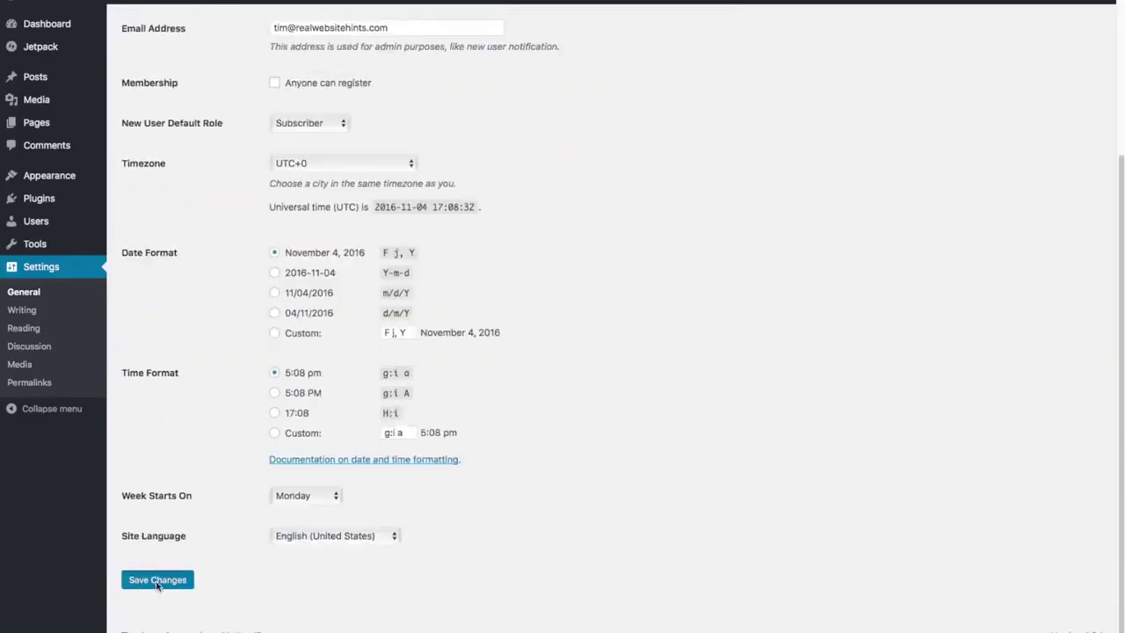
pyautogui.click(51, 269)
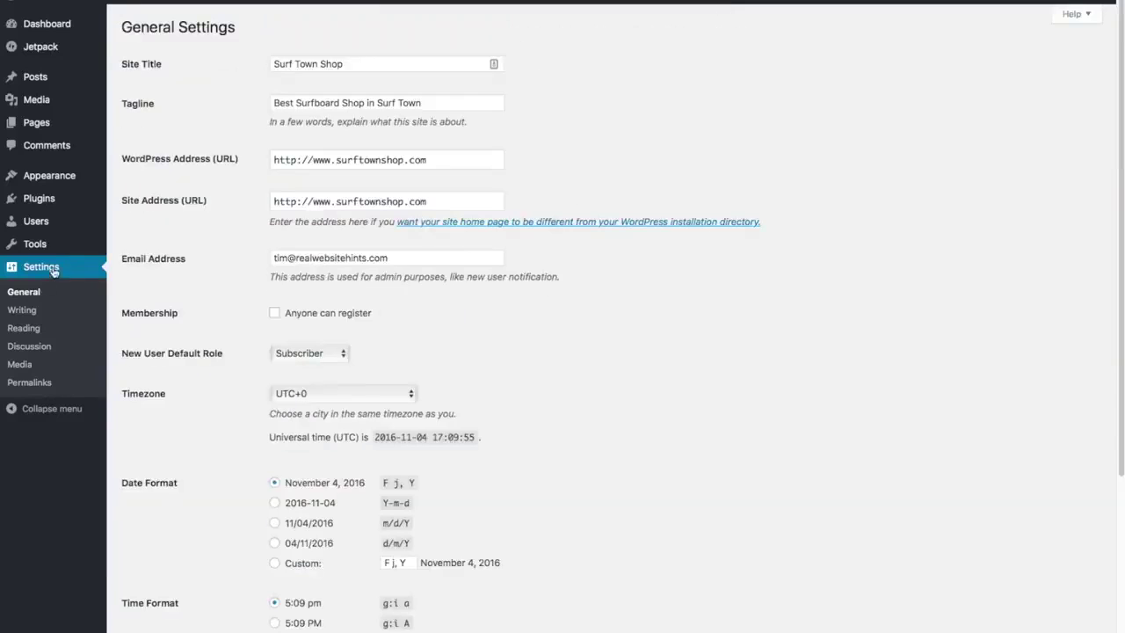
# - Choose the Post name permalink structure on the Permalinks page and save it
pyautogui.click(27, 384)
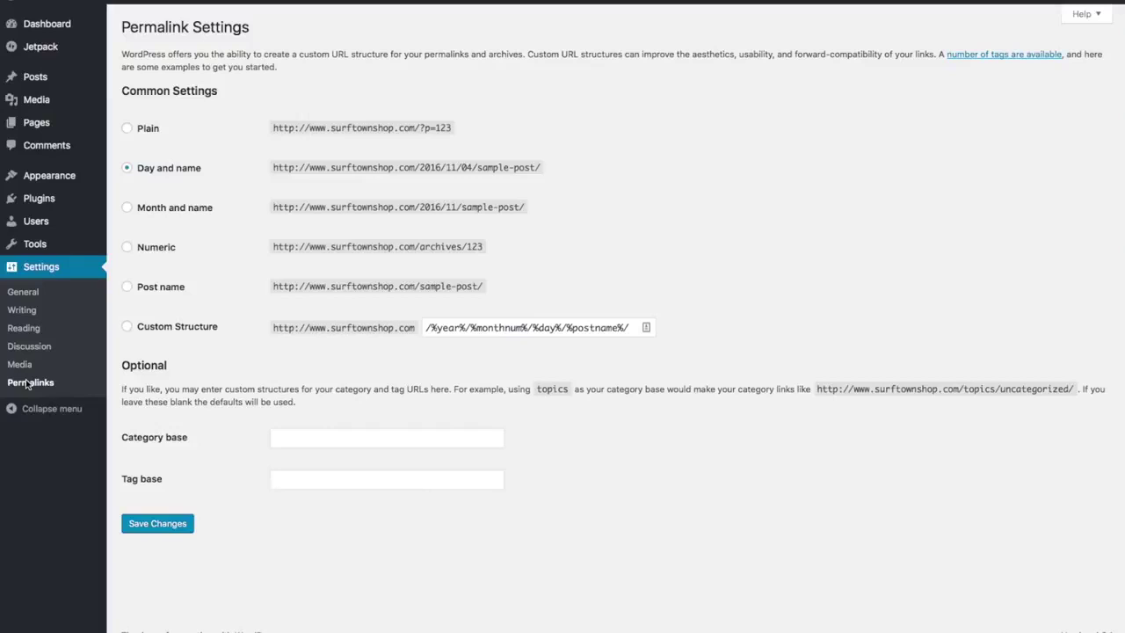
pyautogui.click(127, 287)
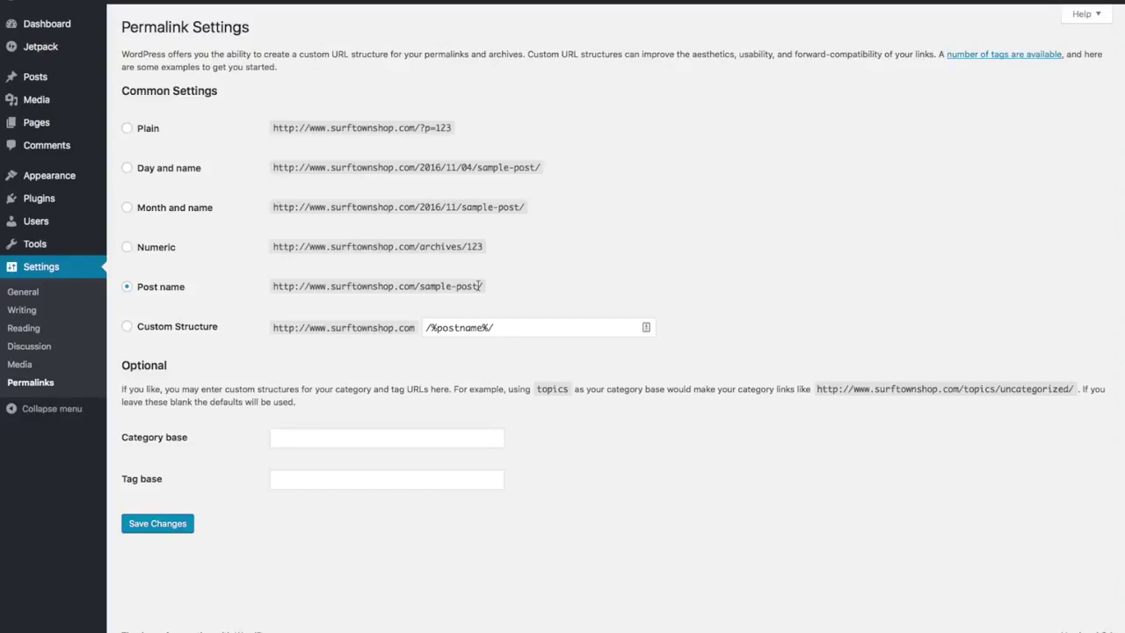
pyautogui.click(171, 531)
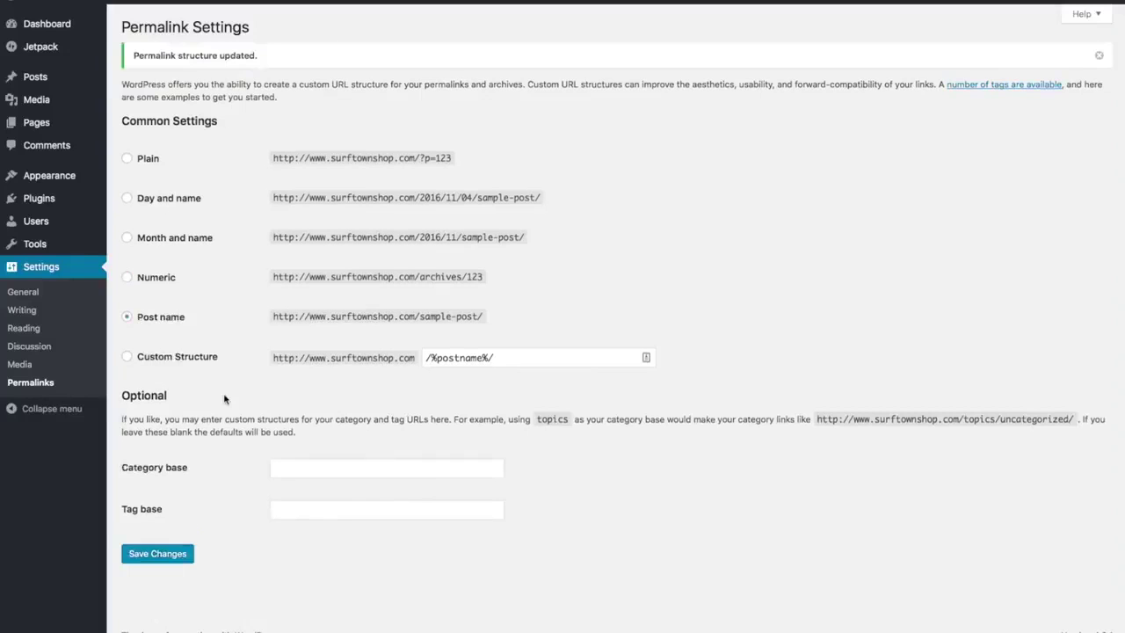